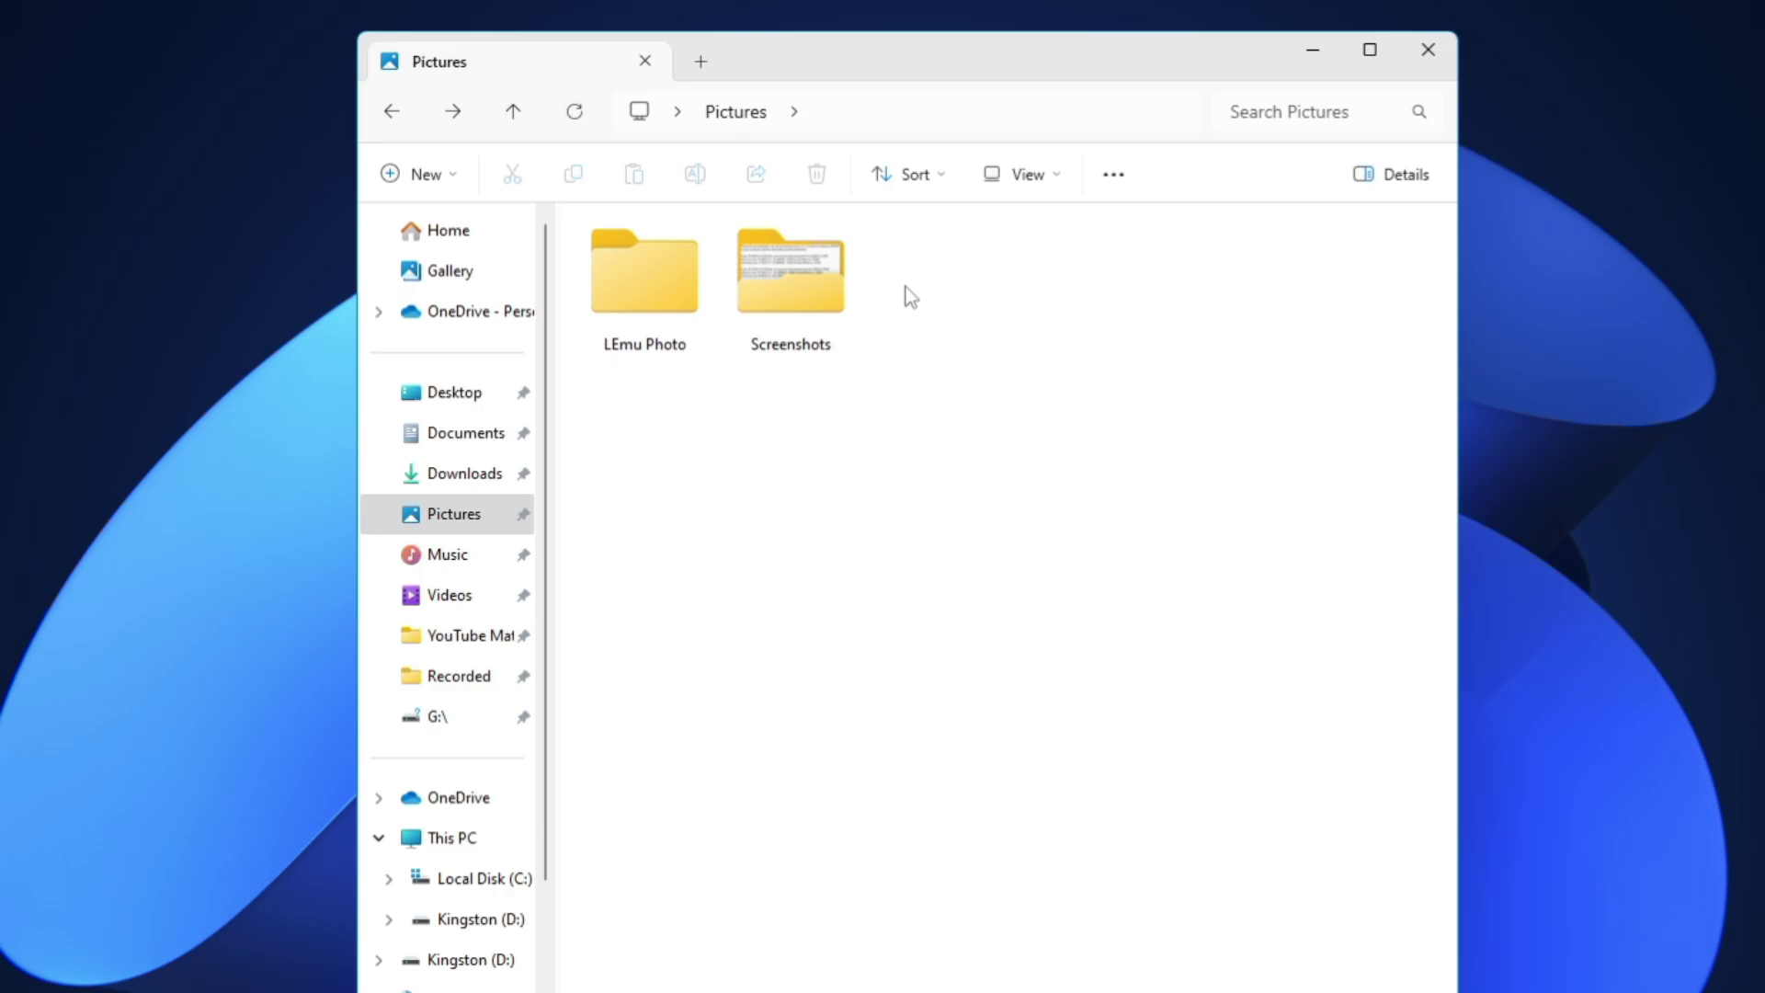
Visit This PC, then view the six PNGs in Screenshots and return to Pictures.
click(469, 836)
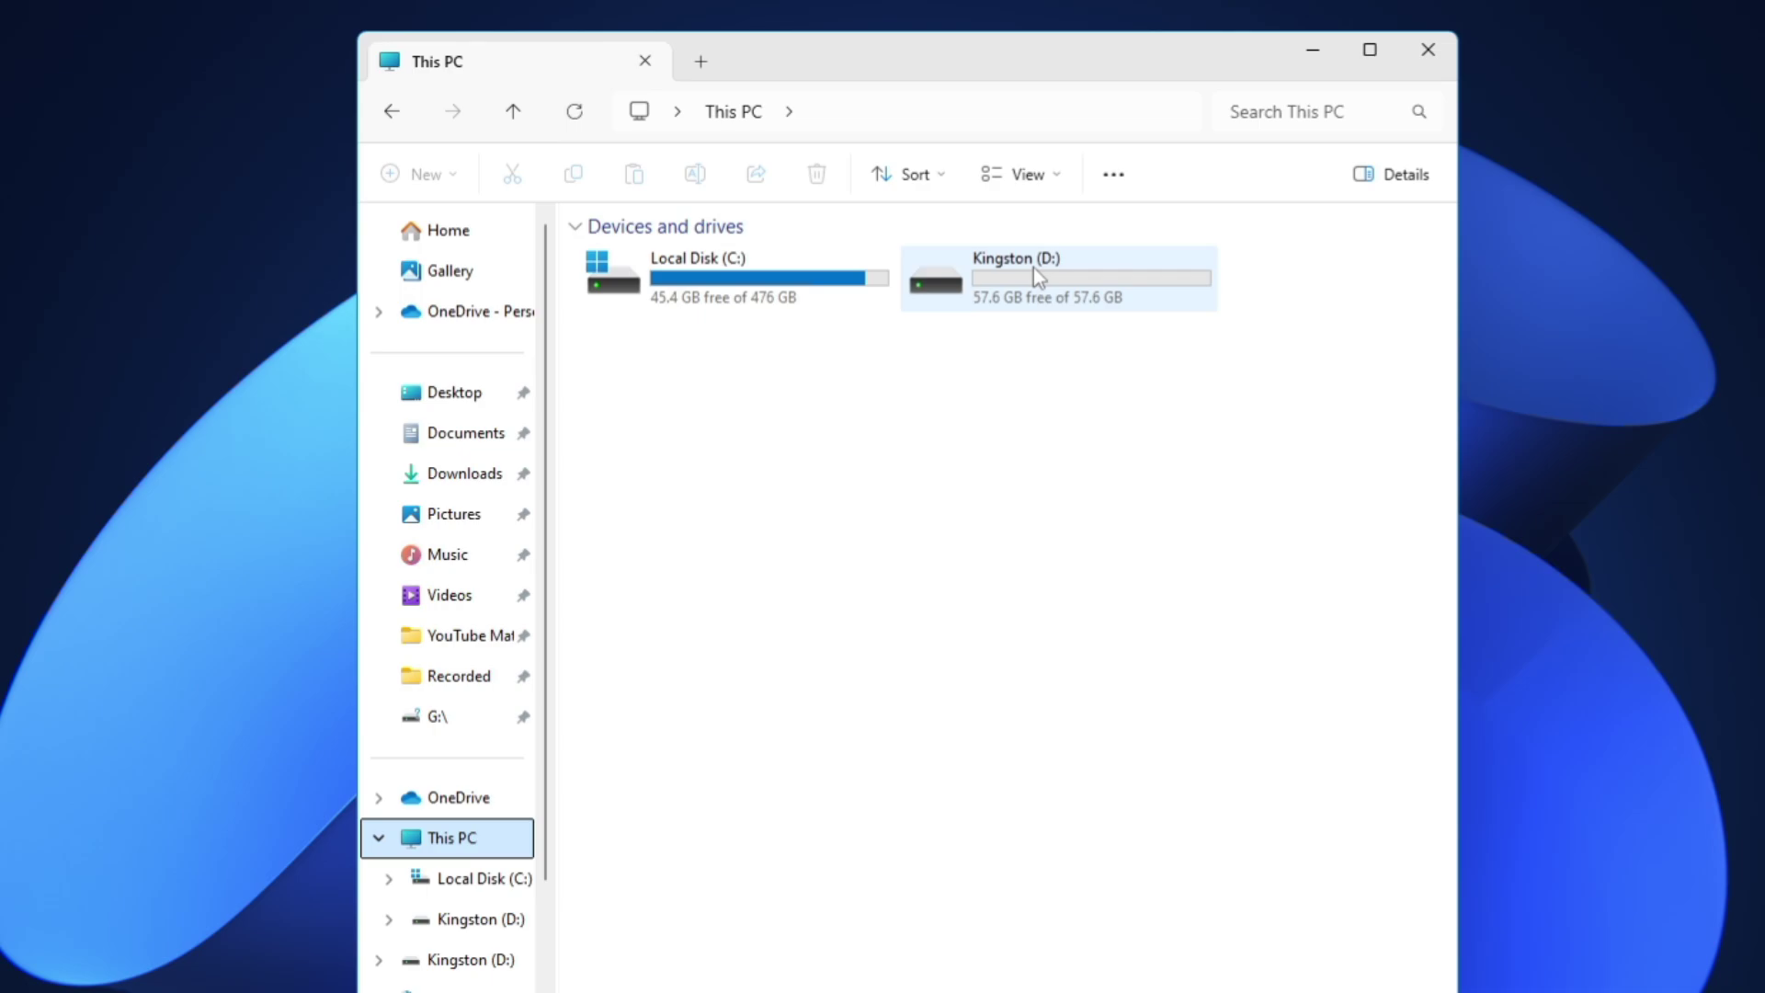
key(alt+Left)
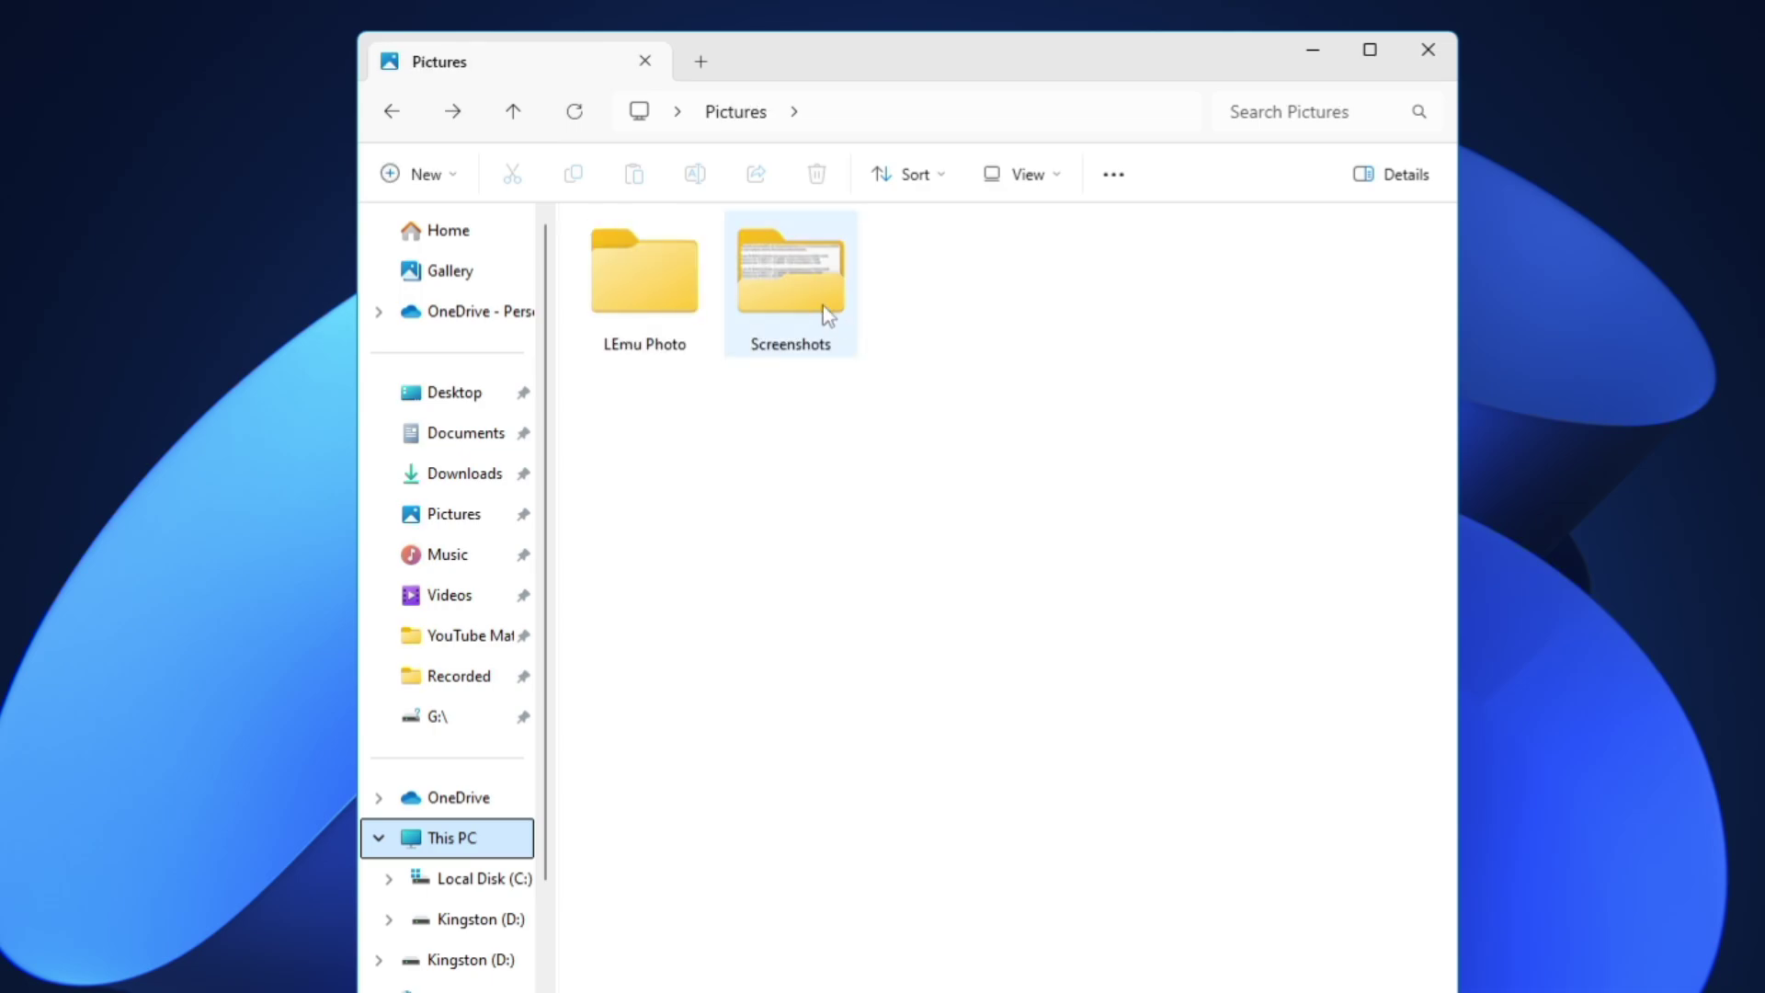
click(823, 305)
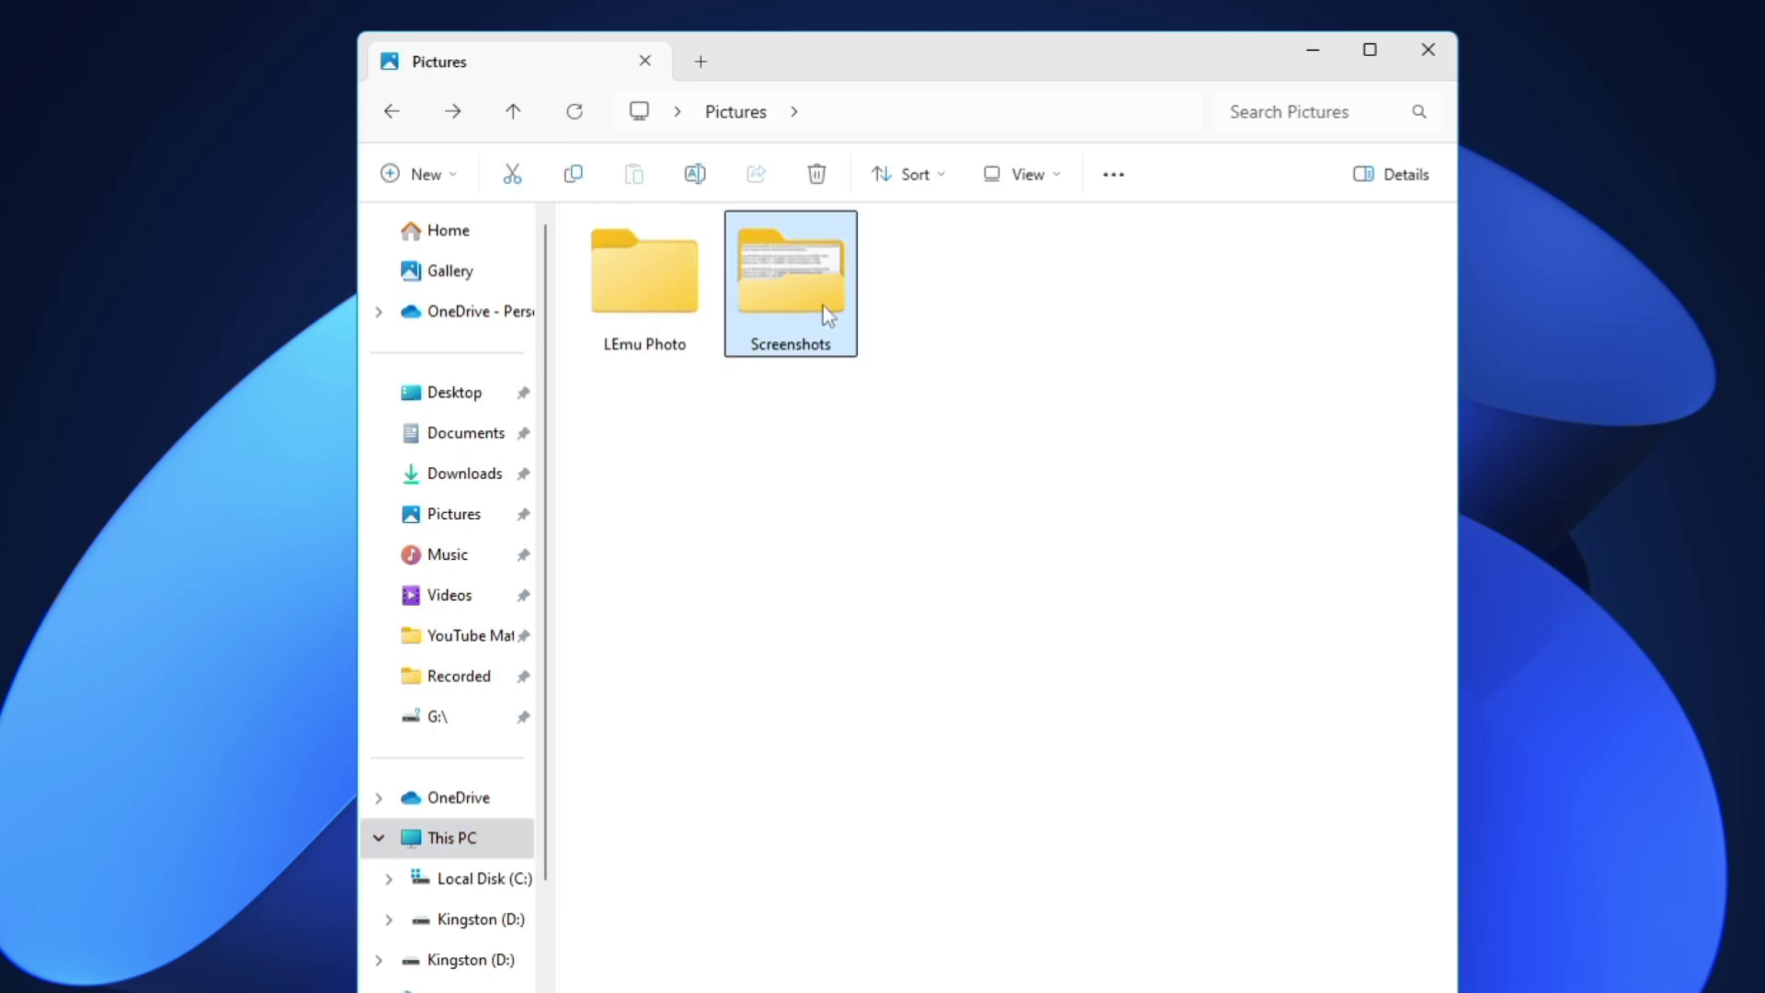
double_click(777, 291)
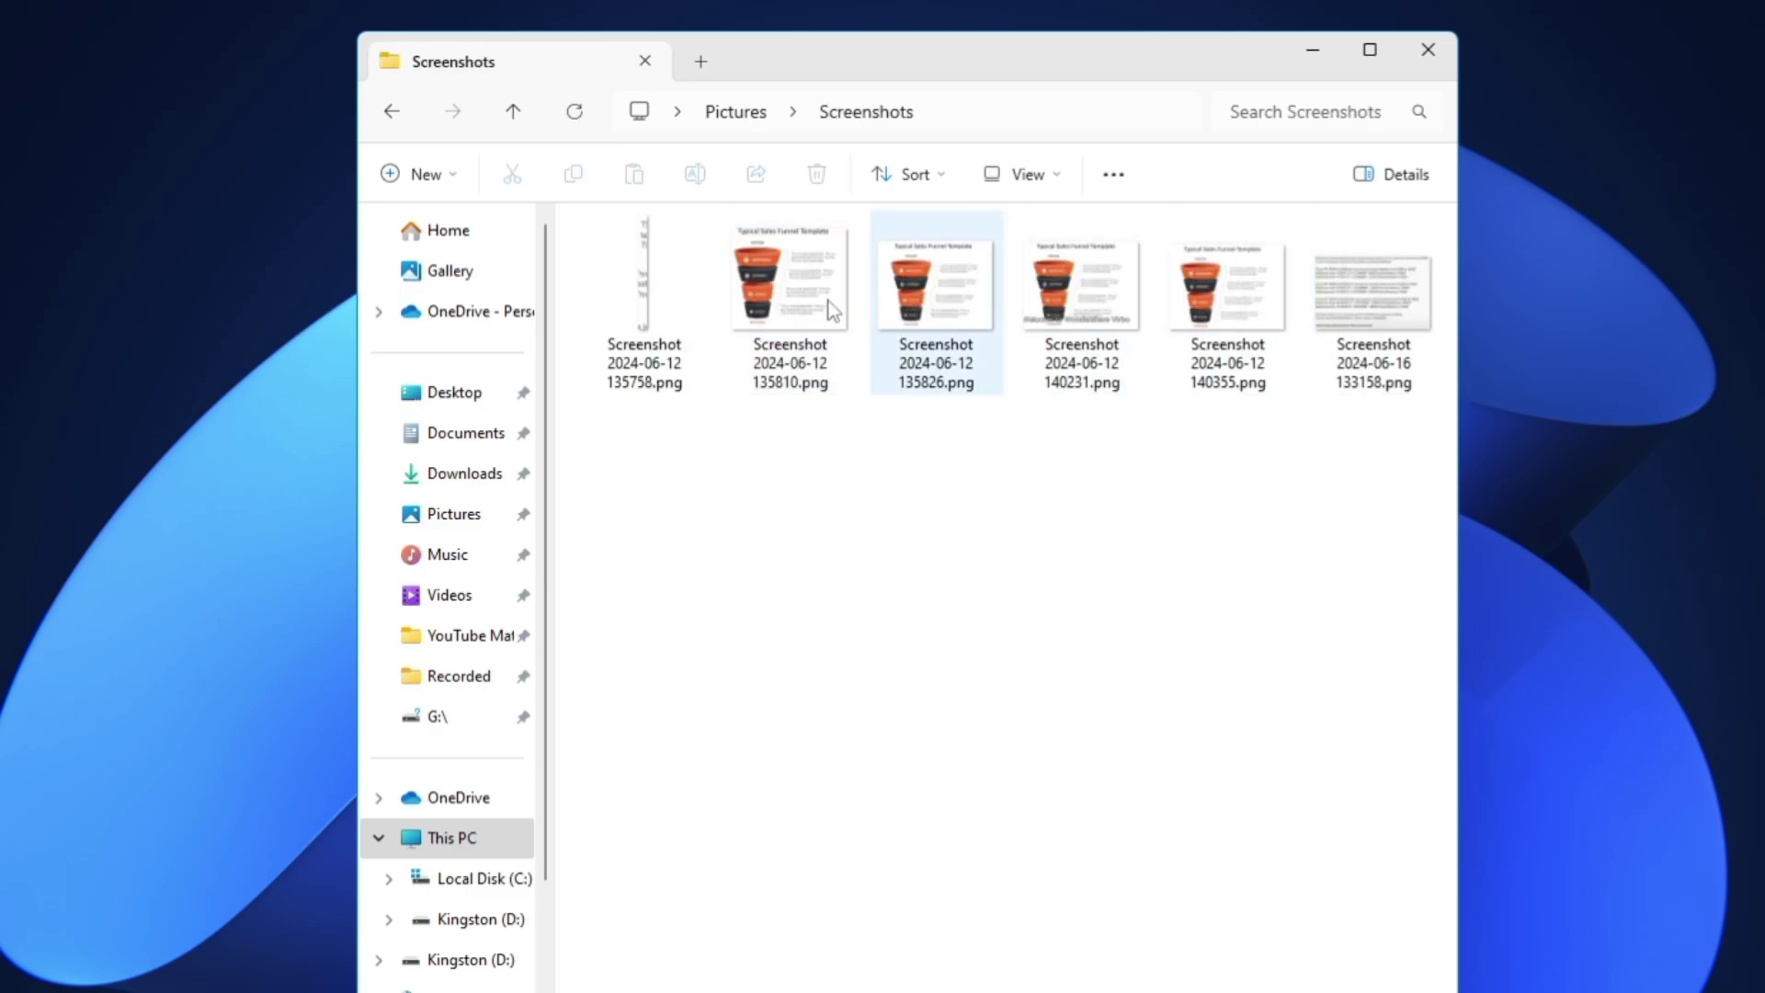
key(alt+Left)
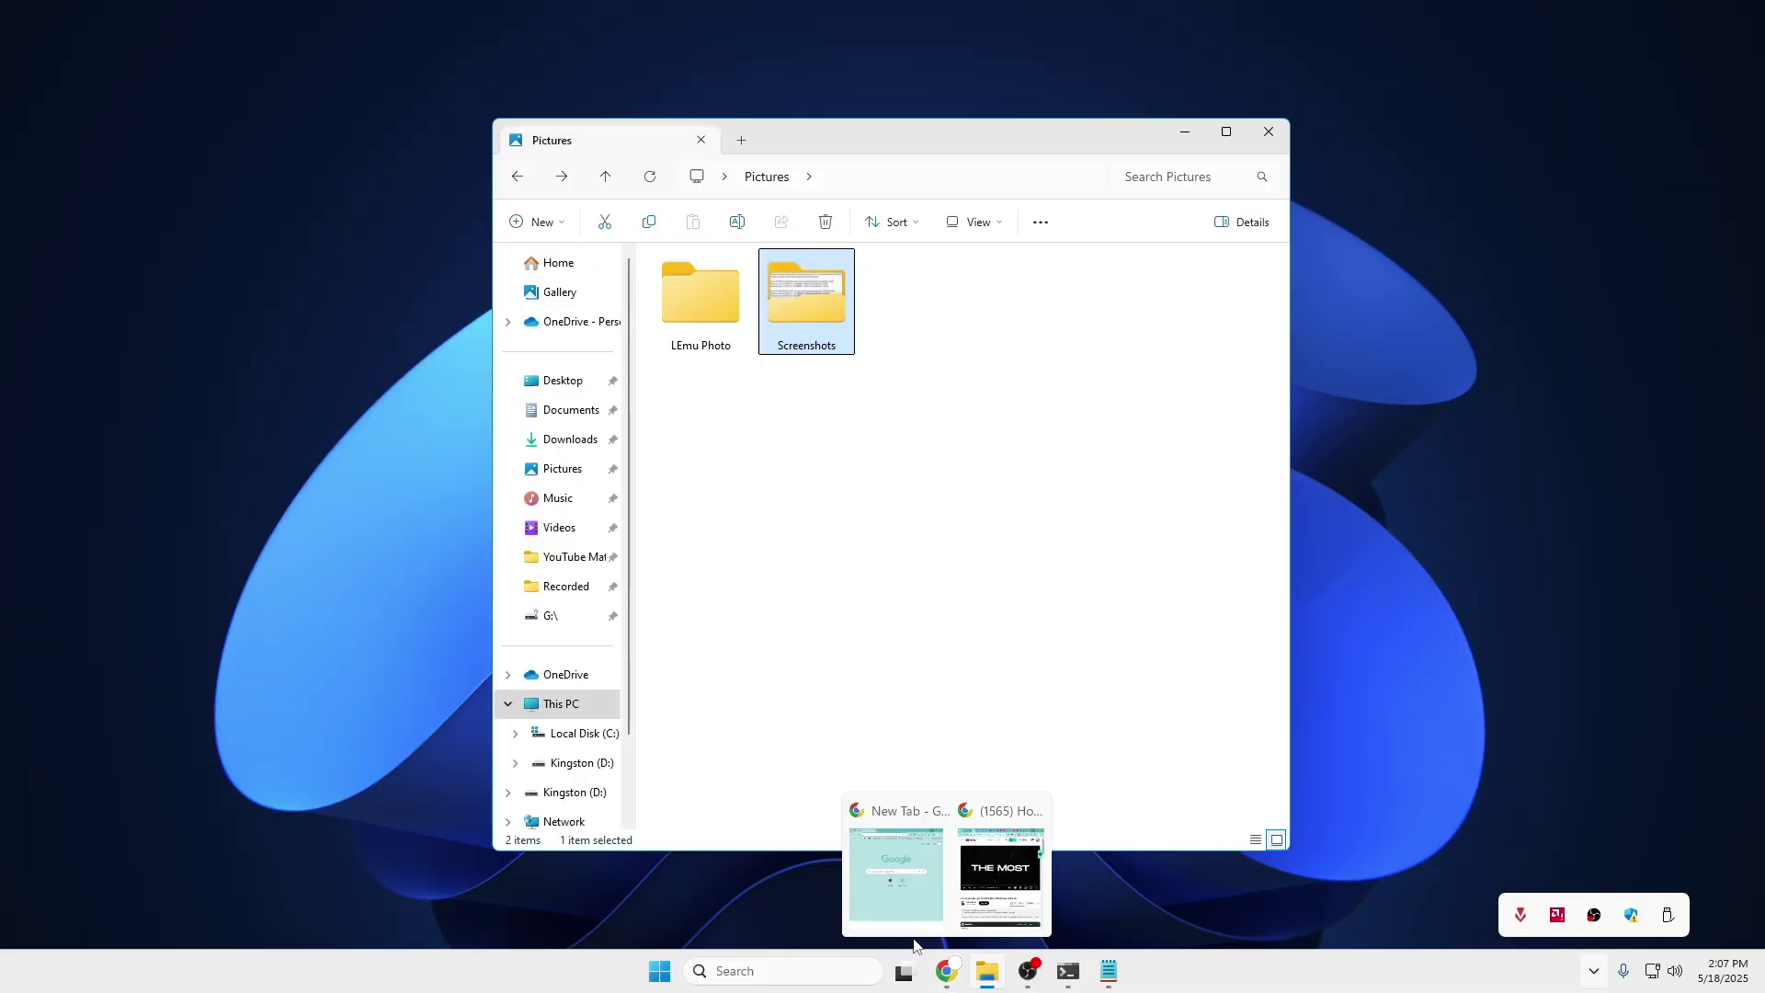
Maximize Chrome, search for 'winrar' and go to the official win-rar.com site.
mouse_move(945, 971)
click(942, 867)
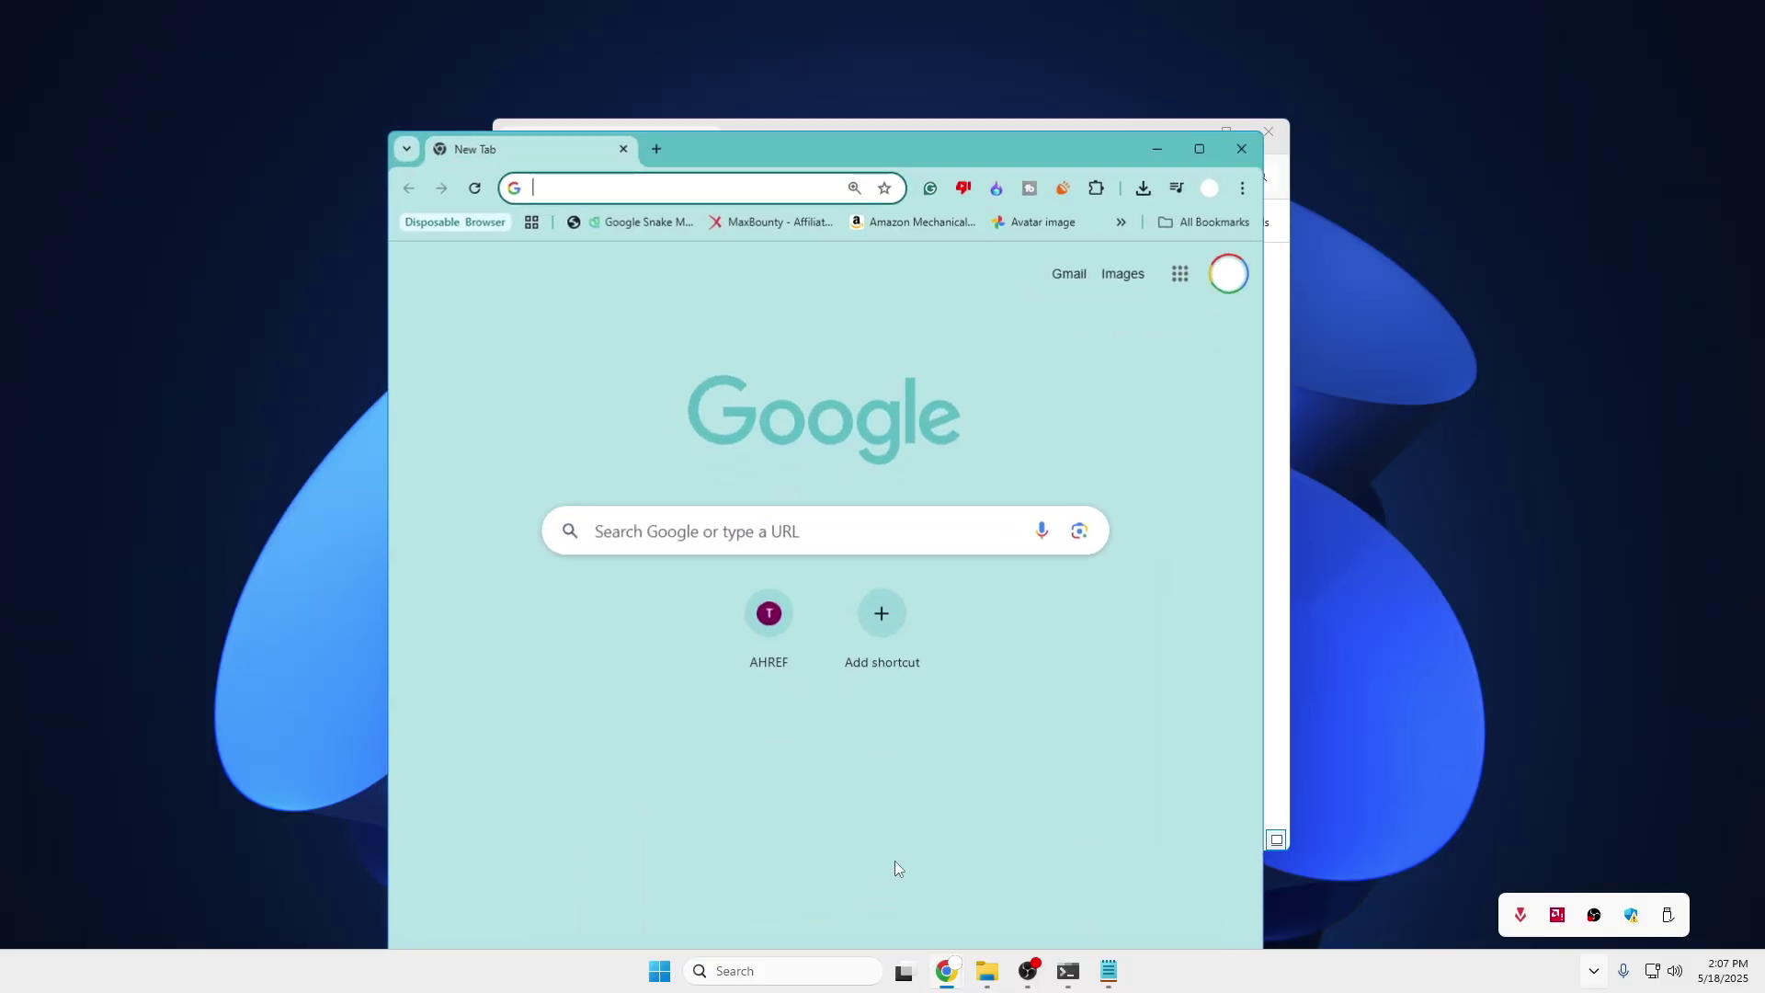
double_click(1199, 148)
click(913, 54)
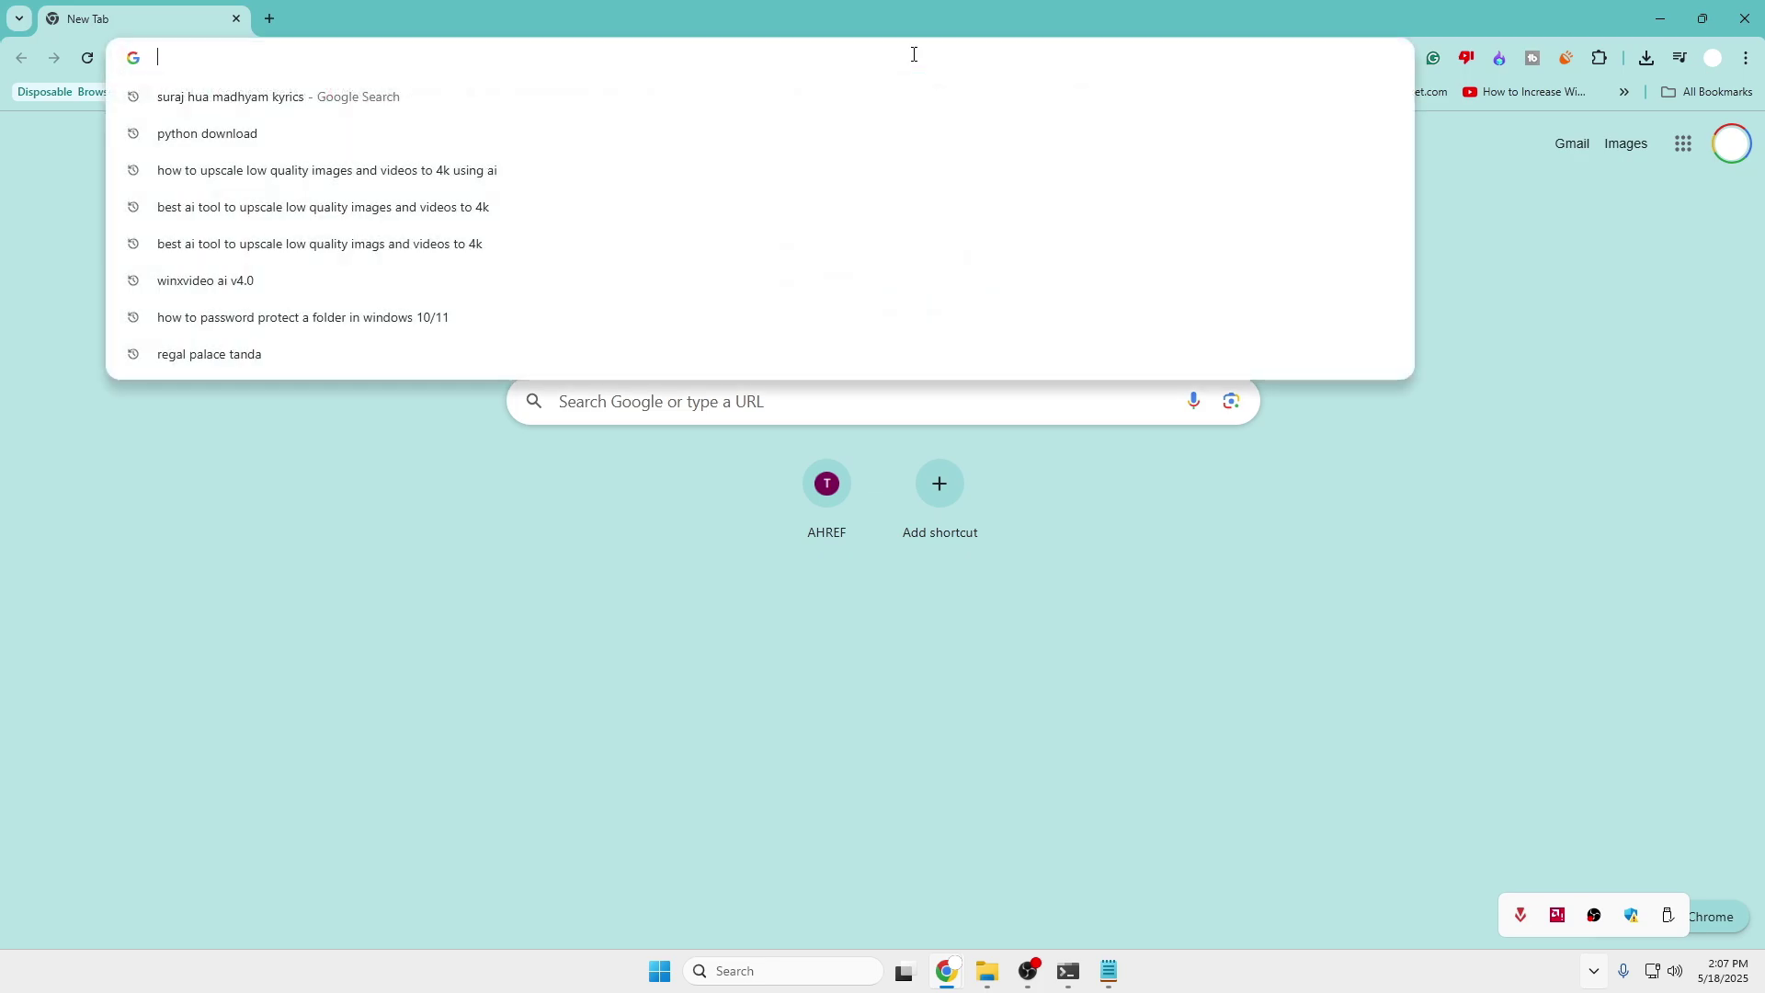
text(winrar)
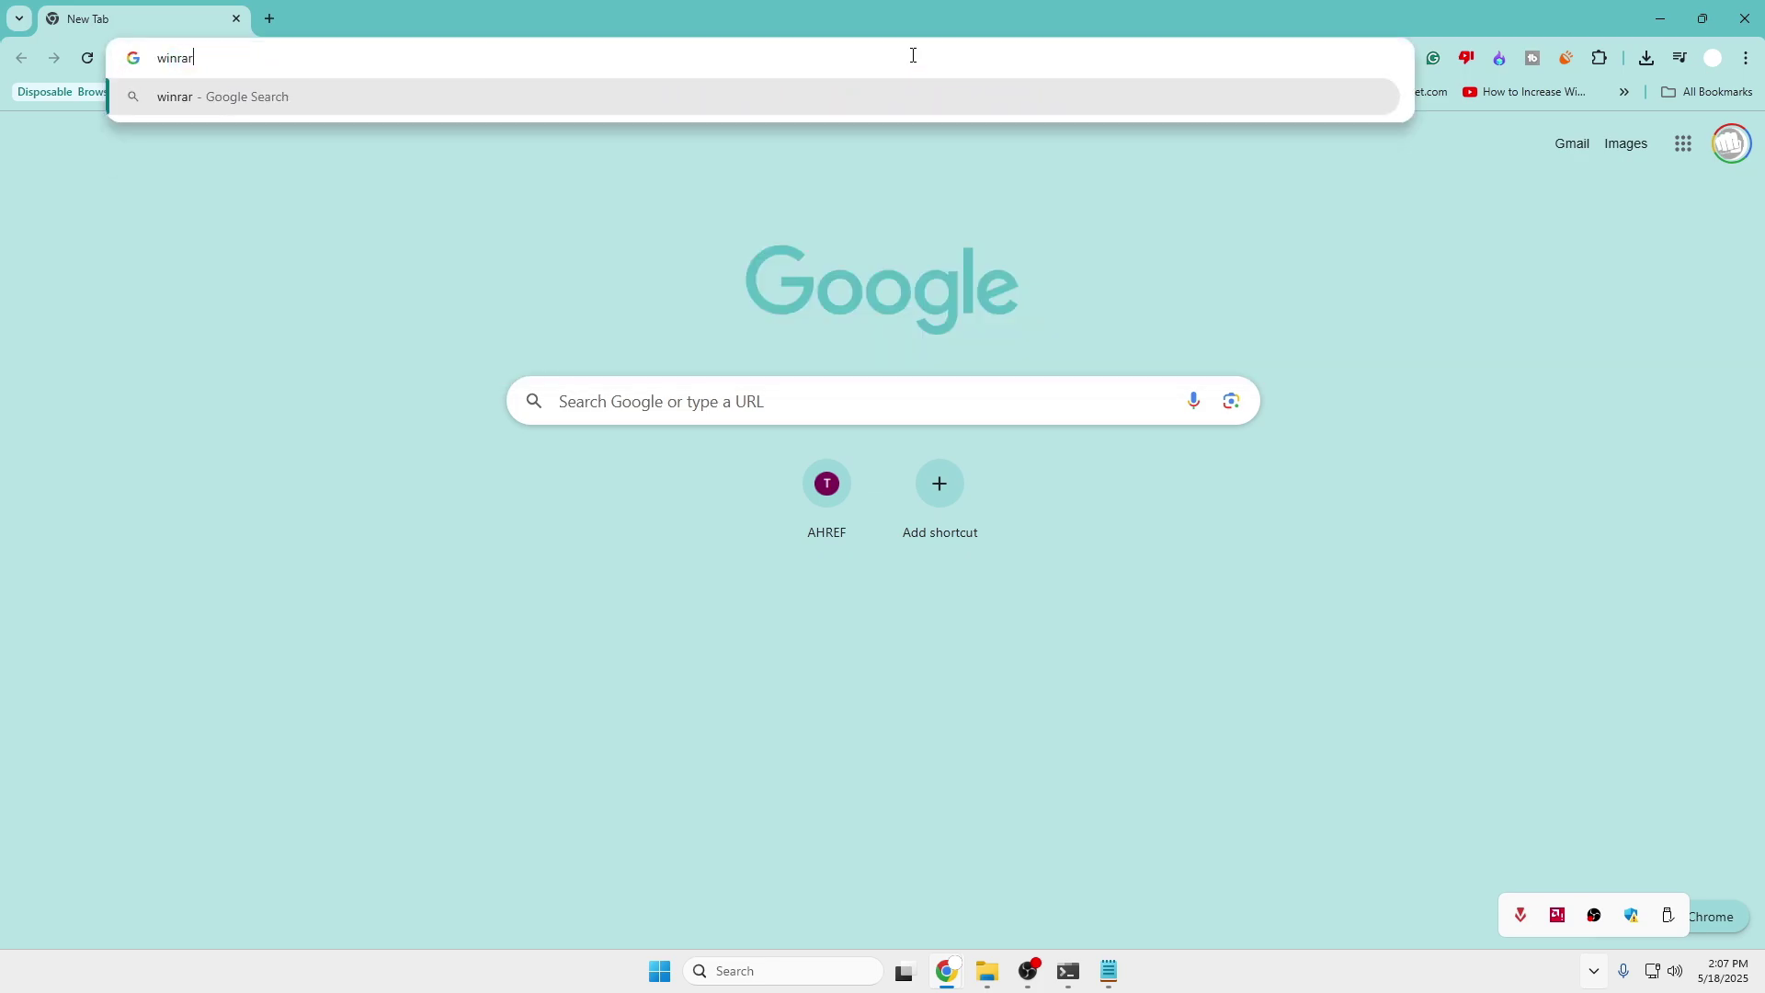
key(Return)
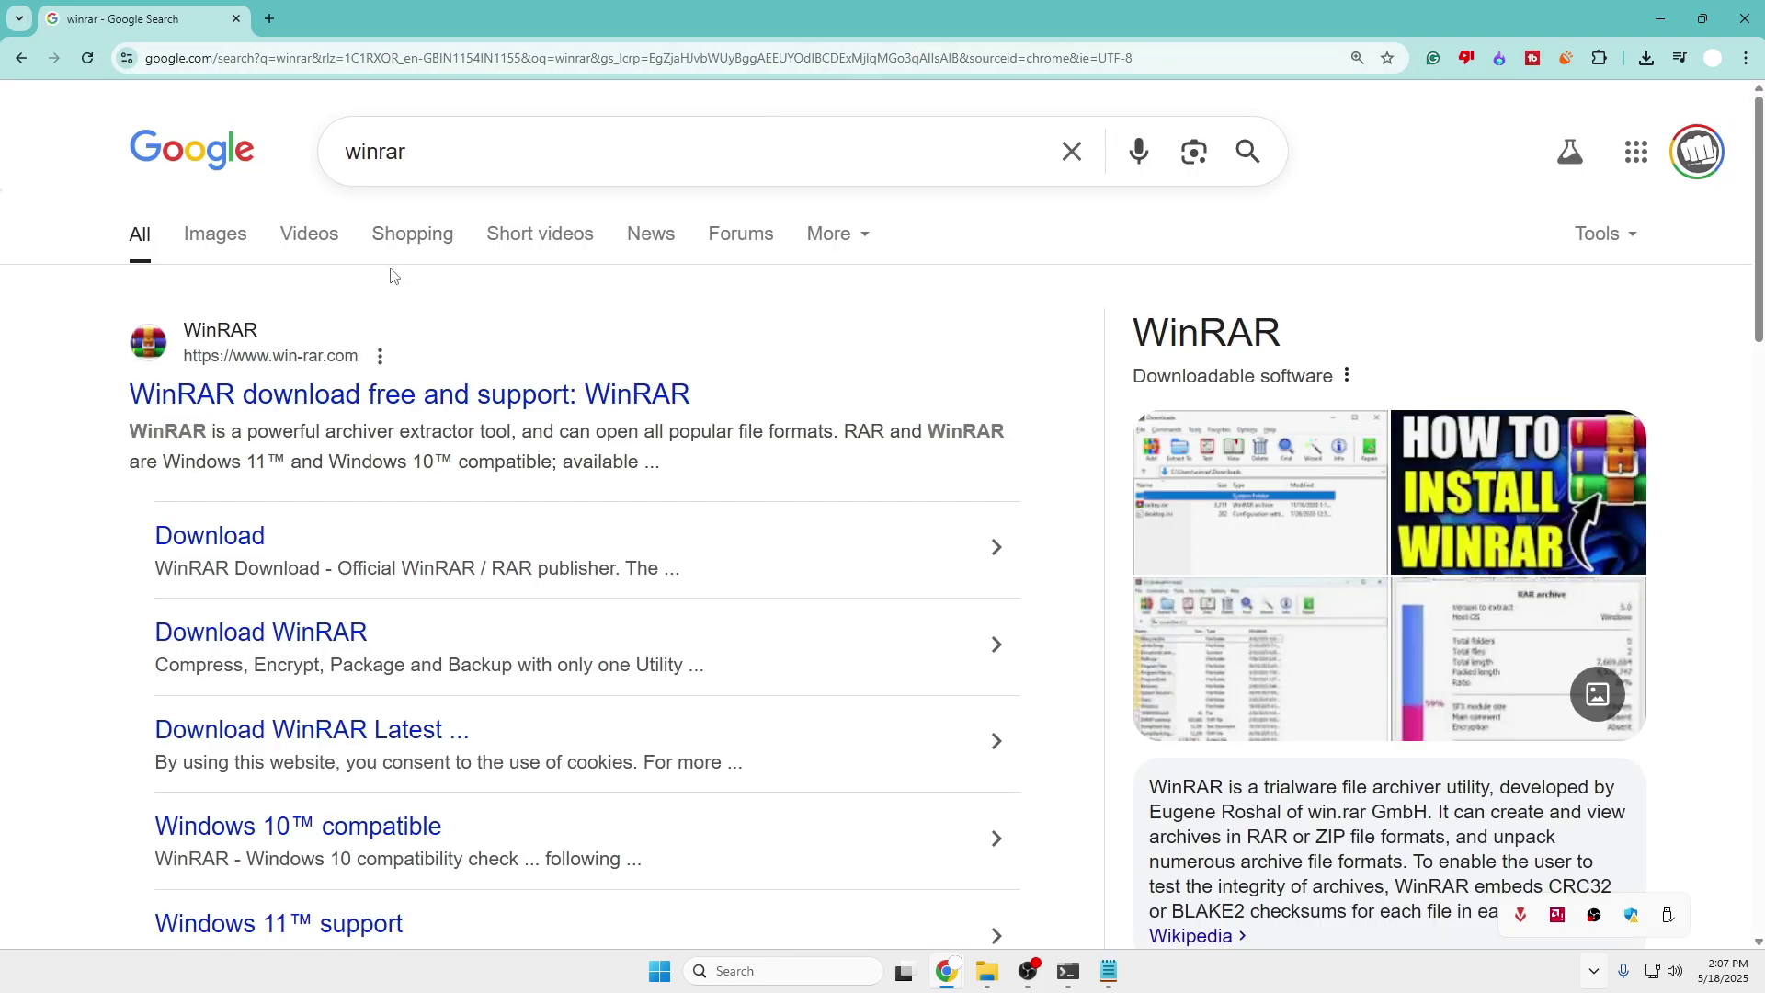
click(391, 402)
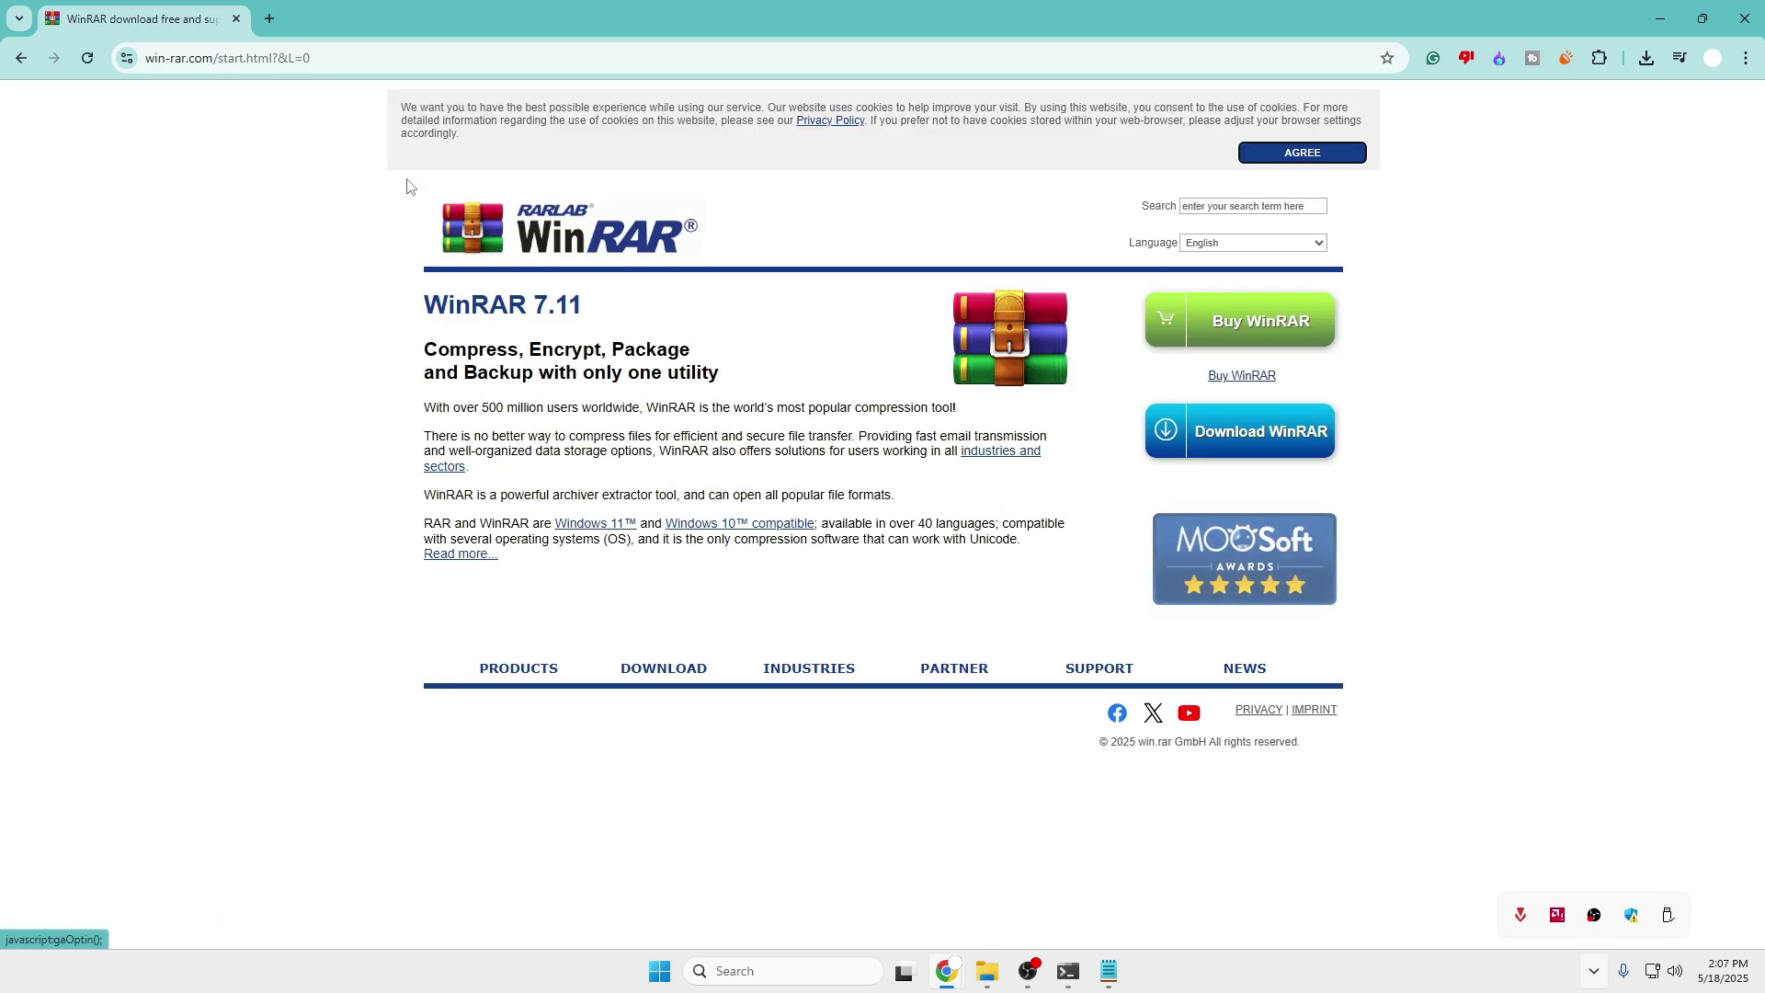
Start the WinRAR installer download from the download page, then cancel it.
click(1251, 443)
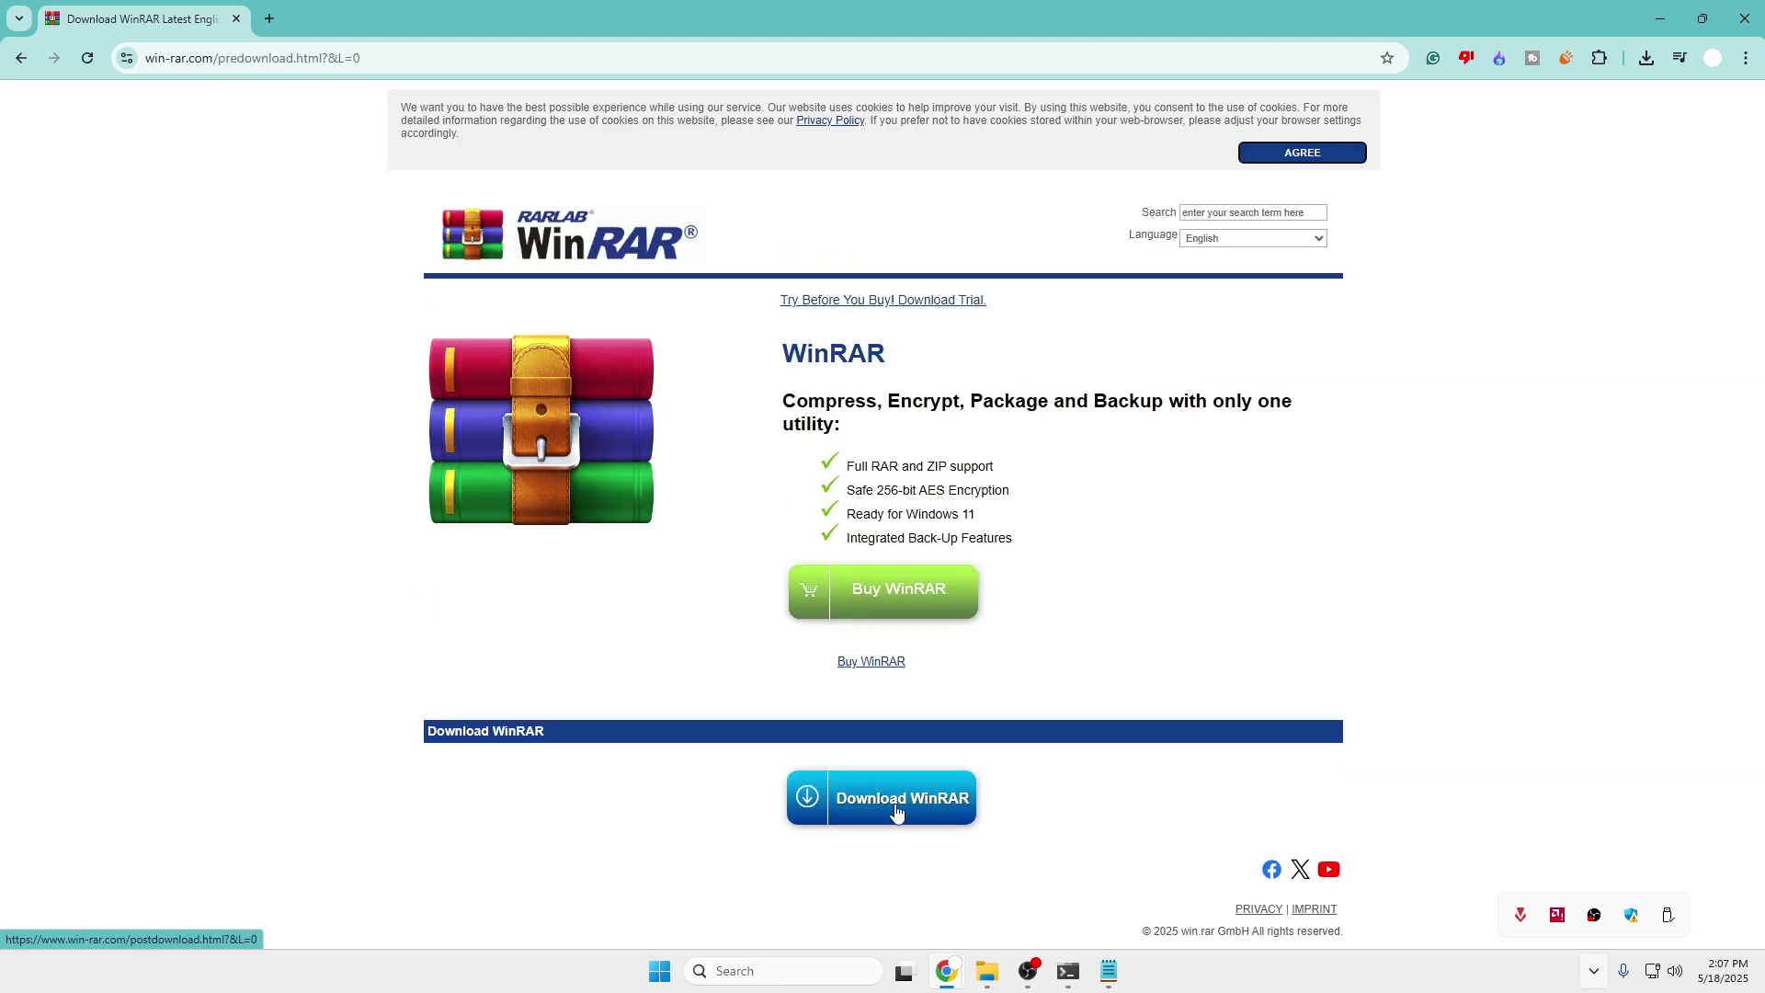
click(898, 811)
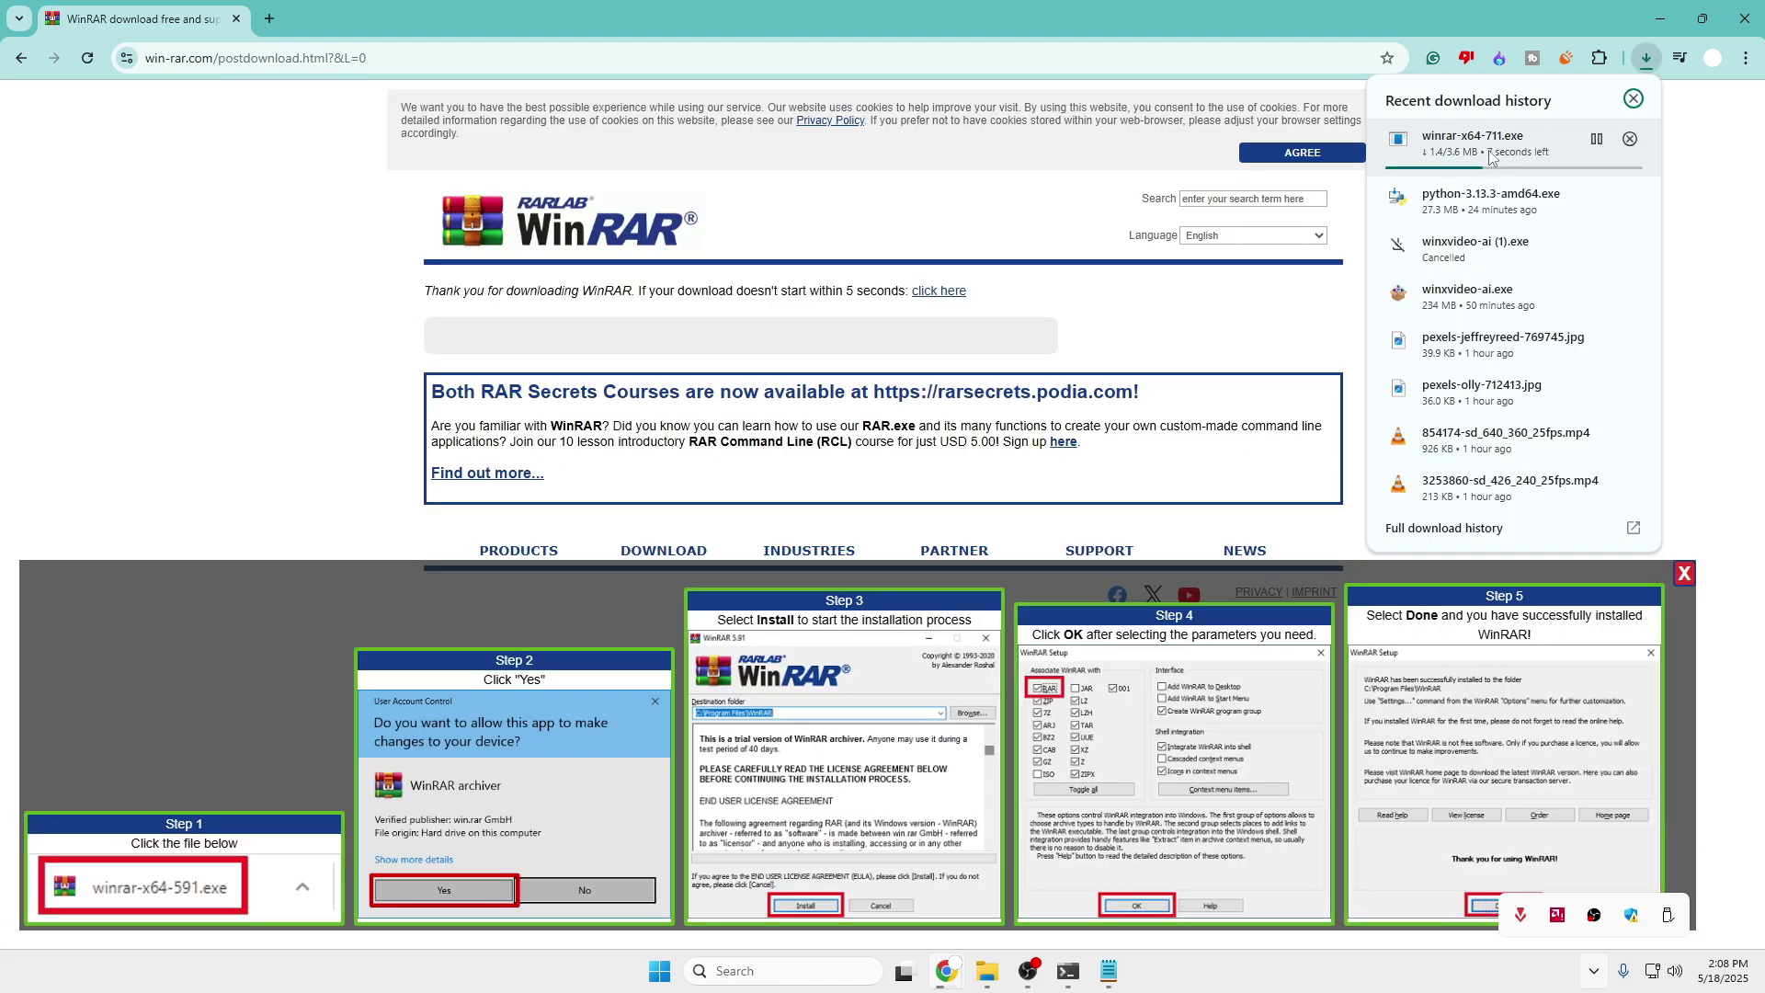
click(1630, 140)
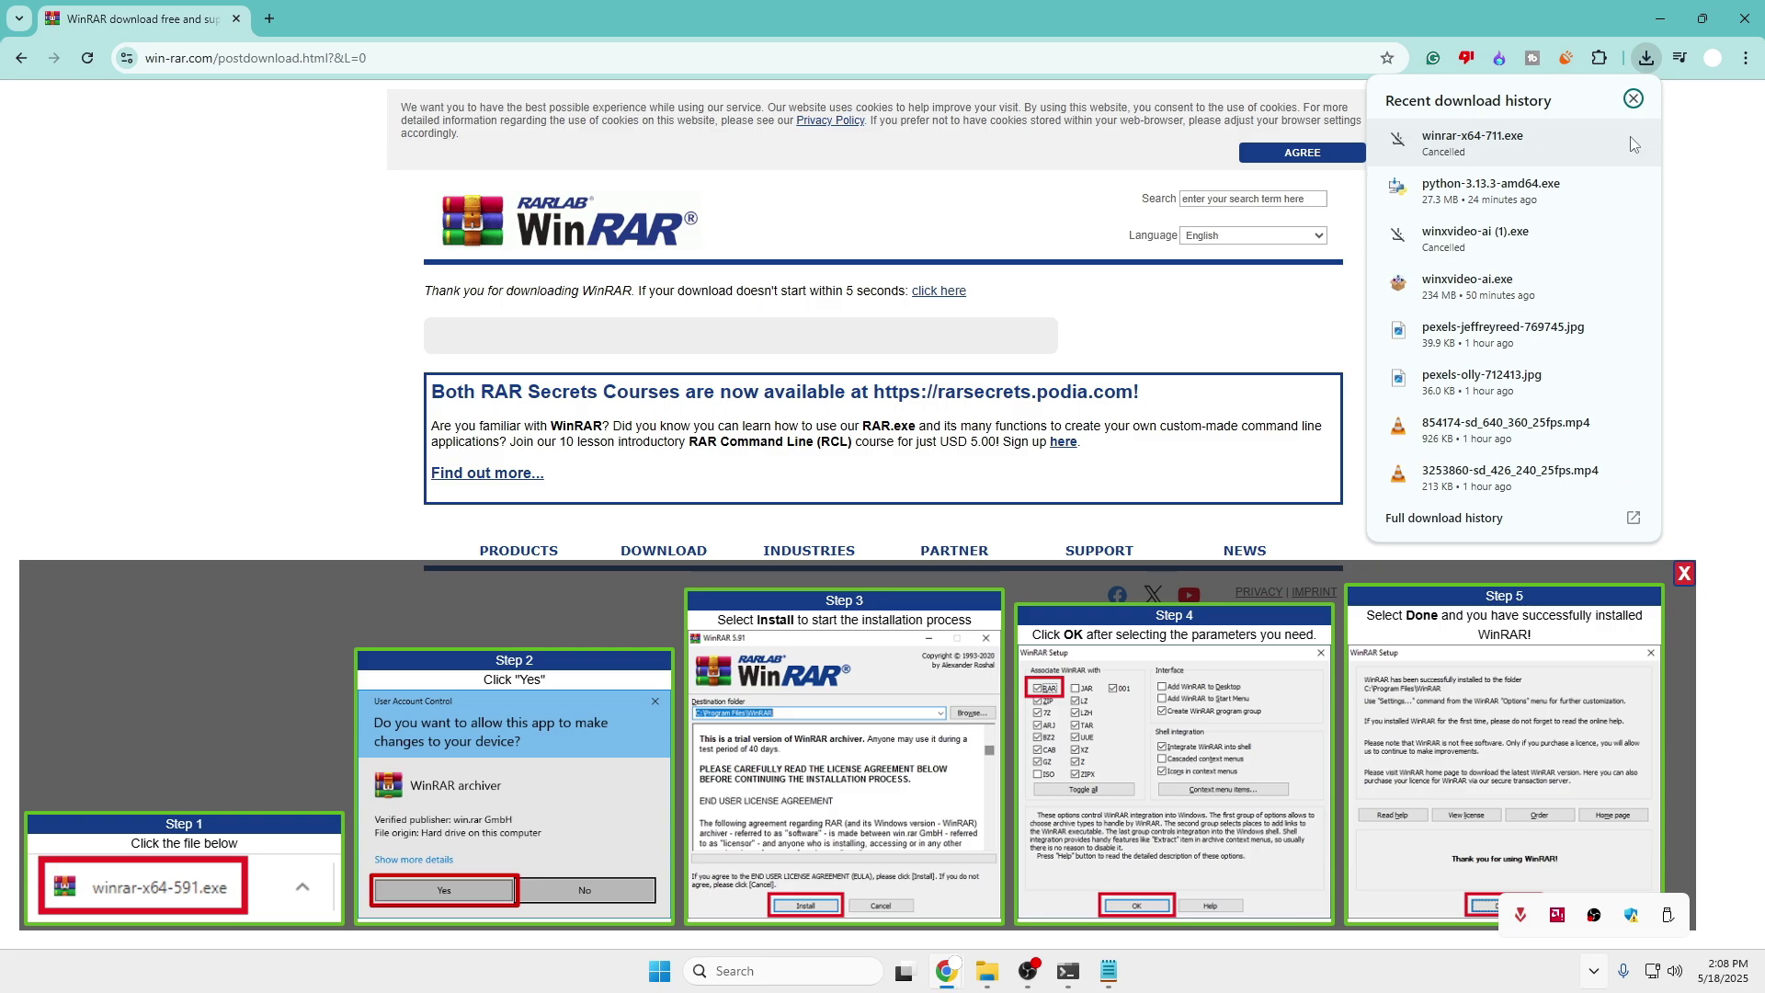
Minimize Chrome, close the WinRAR Documents window and select Screenshots in Pictures.
click(1657, 19)
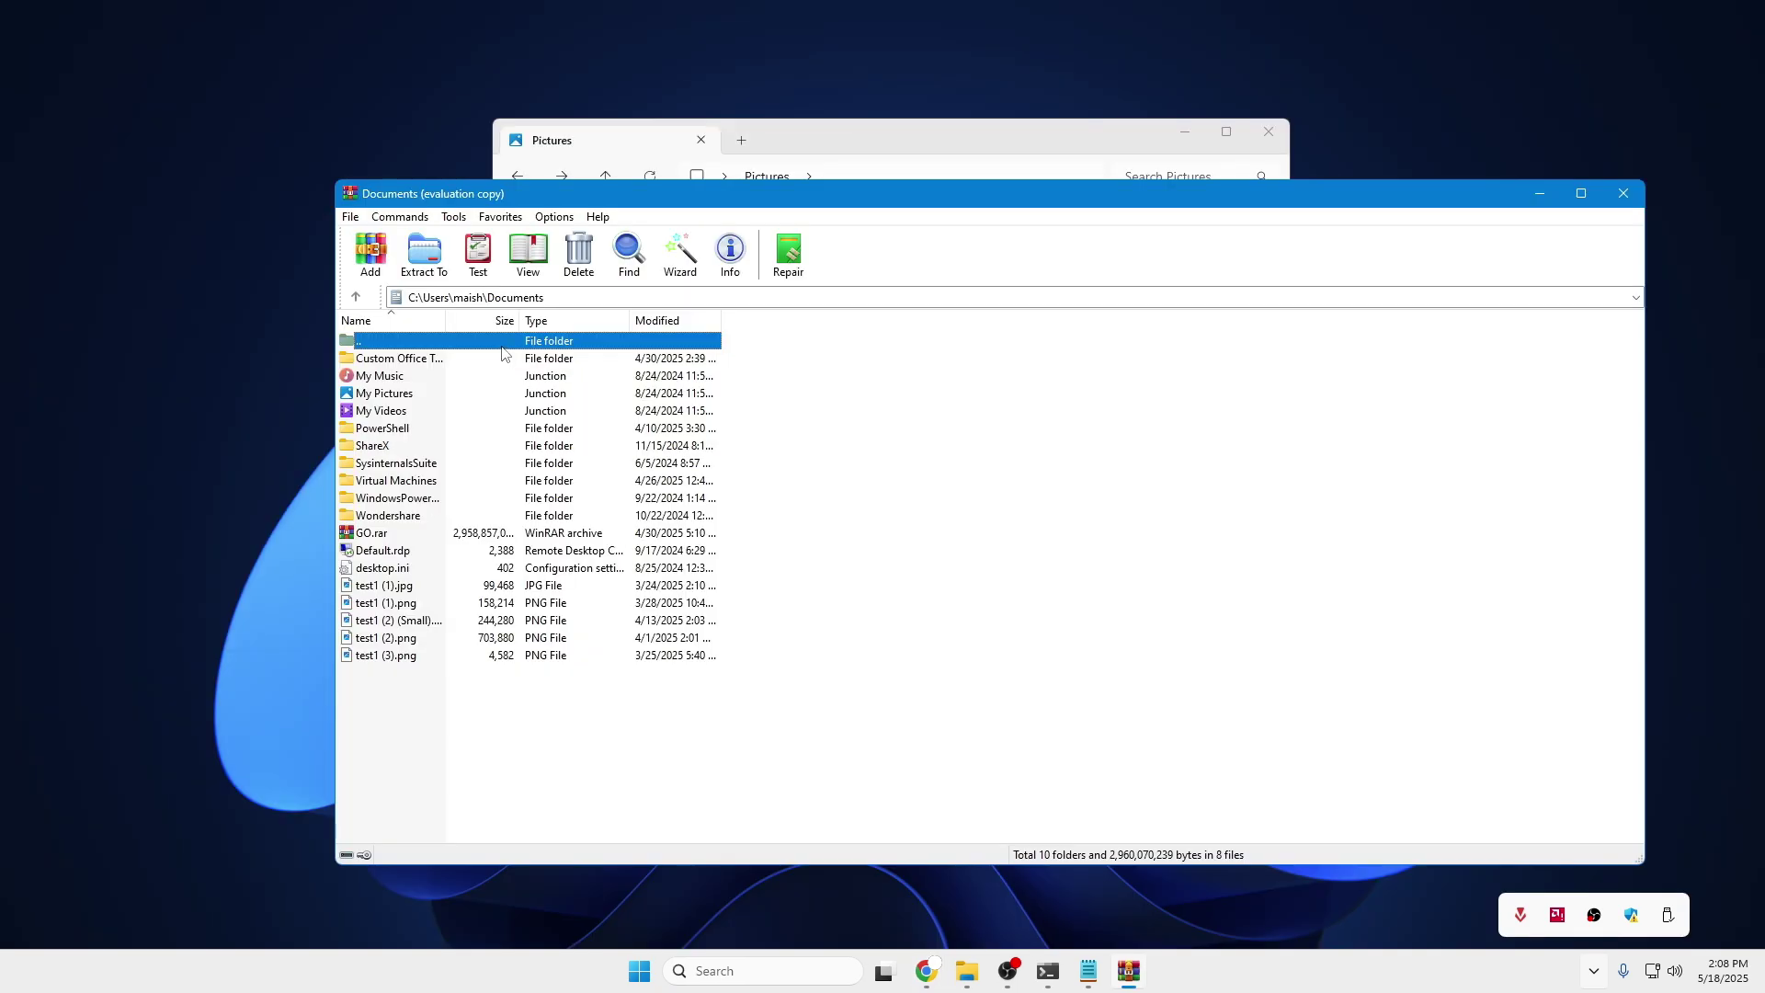
click(1624, 193)
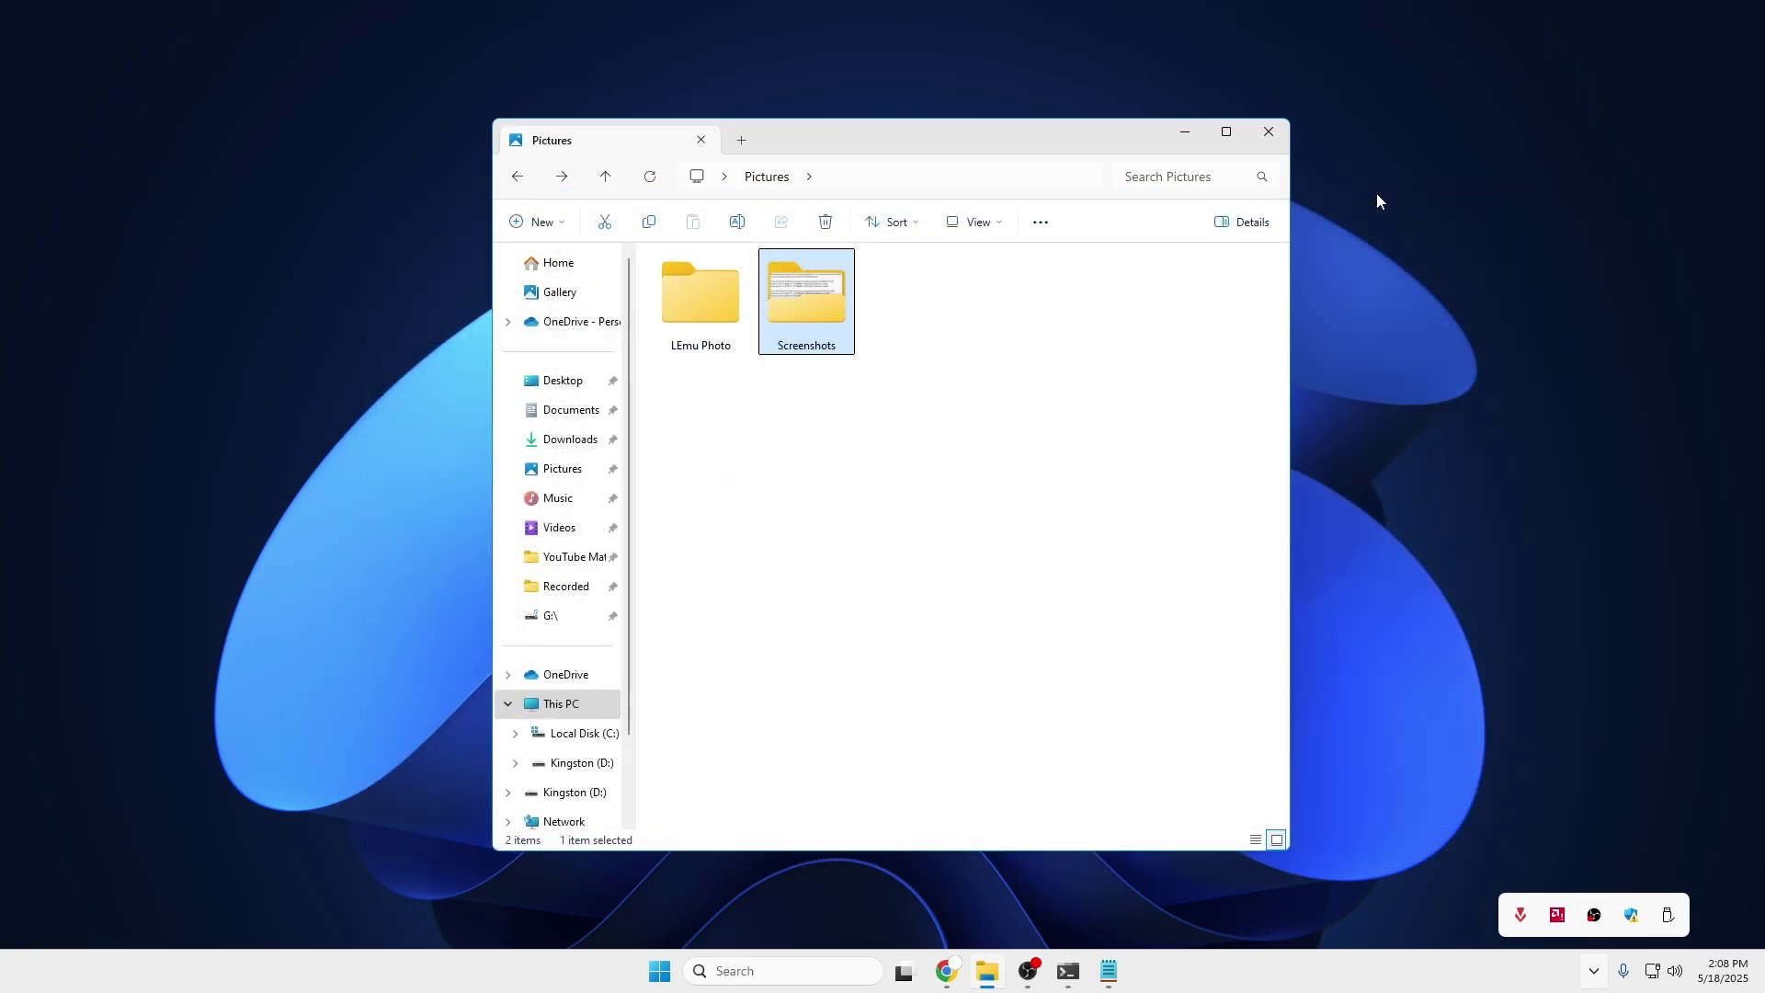
click(904, 329)
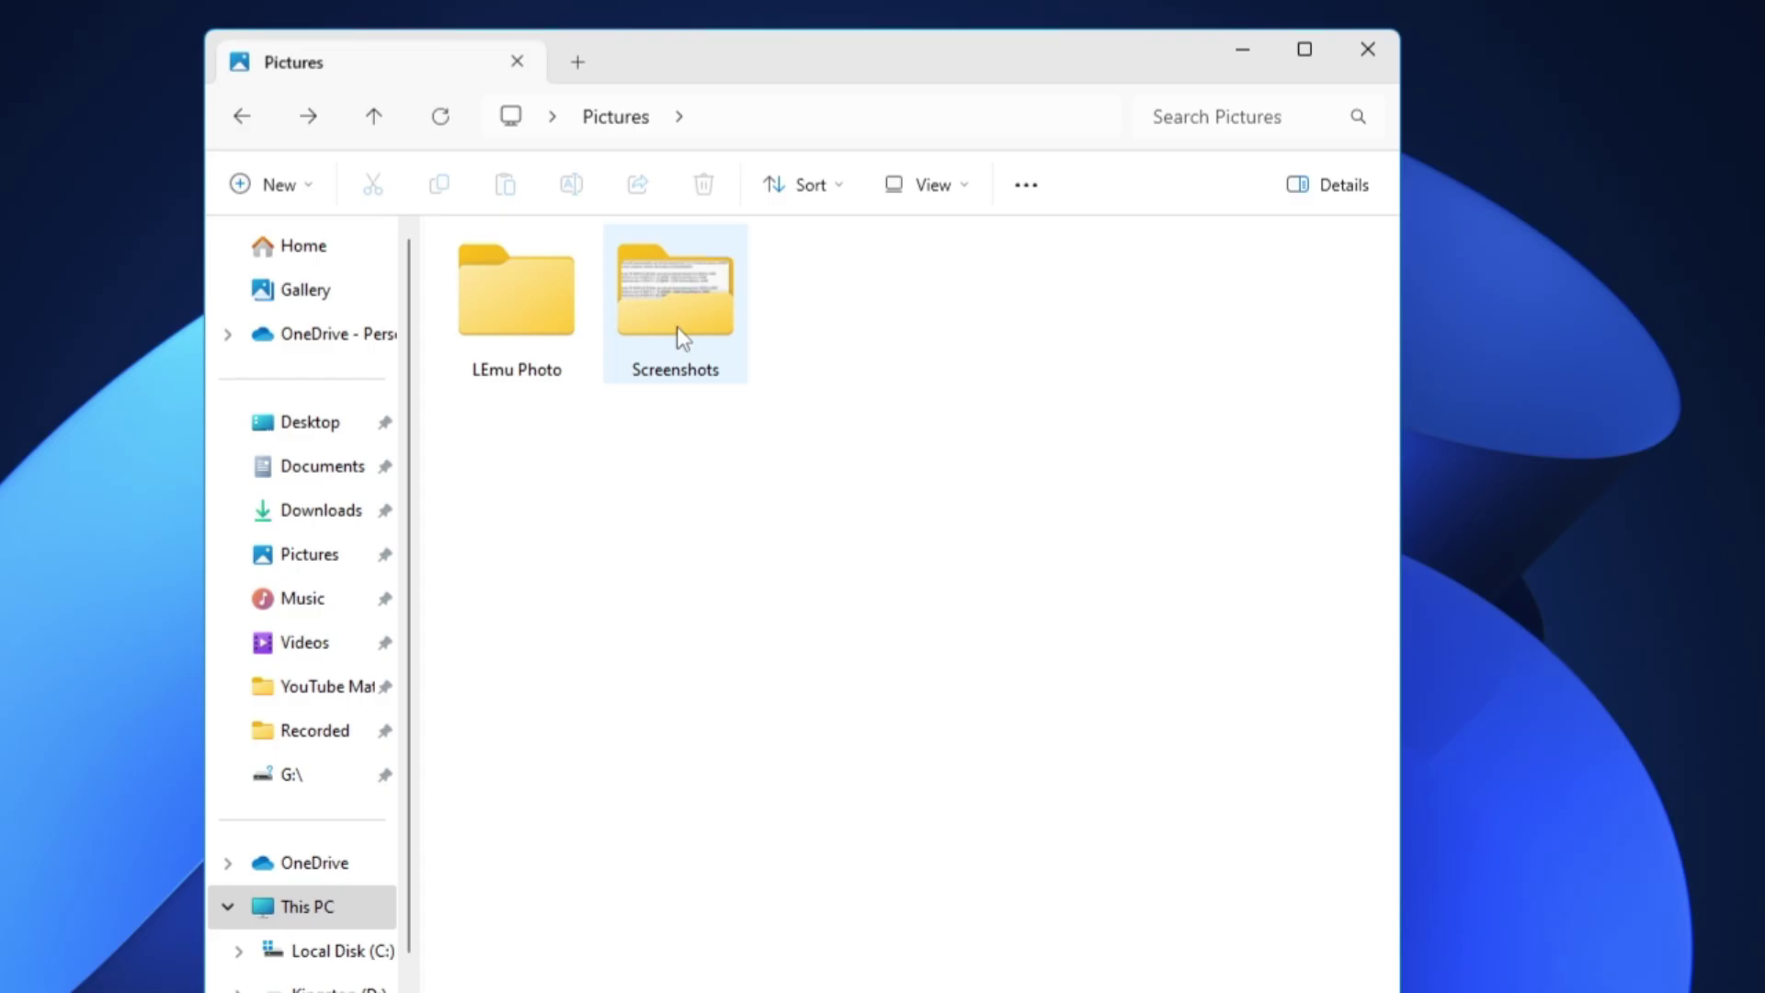
click(676, 327)
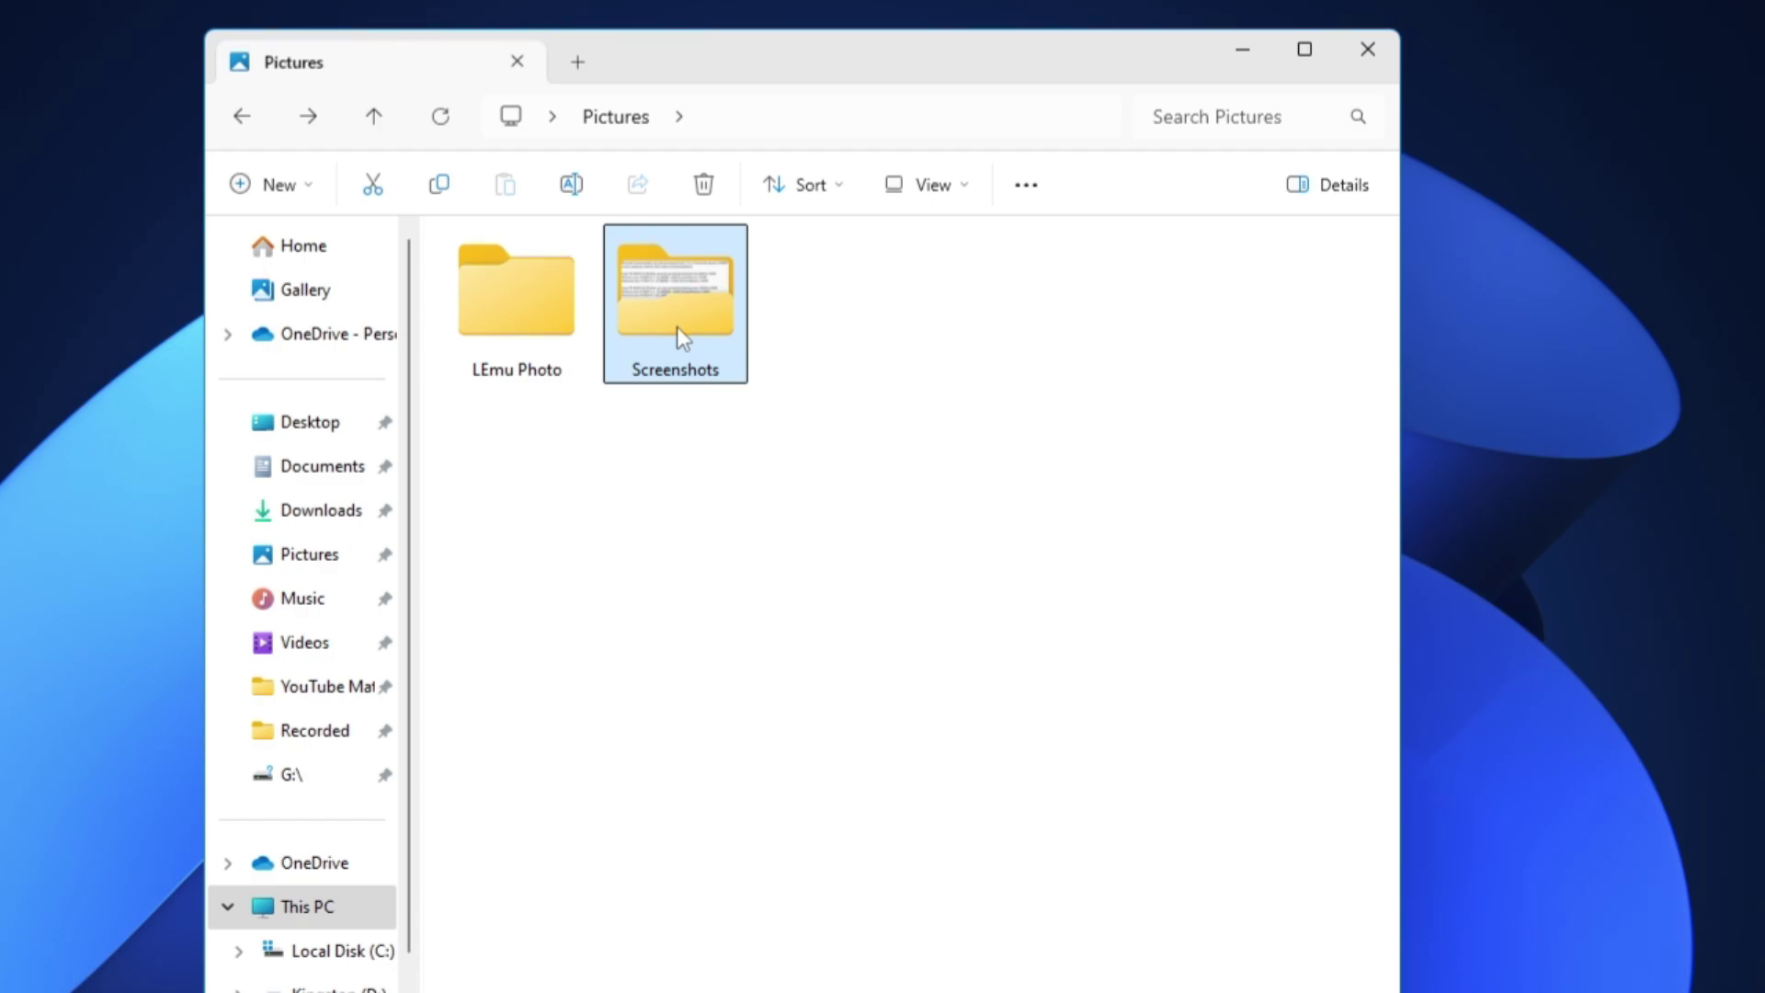
Use WinRAR's Add to archive on the Screenshots folder, keeping Screenshots.rar in RAR format.
right_click(676, 327)
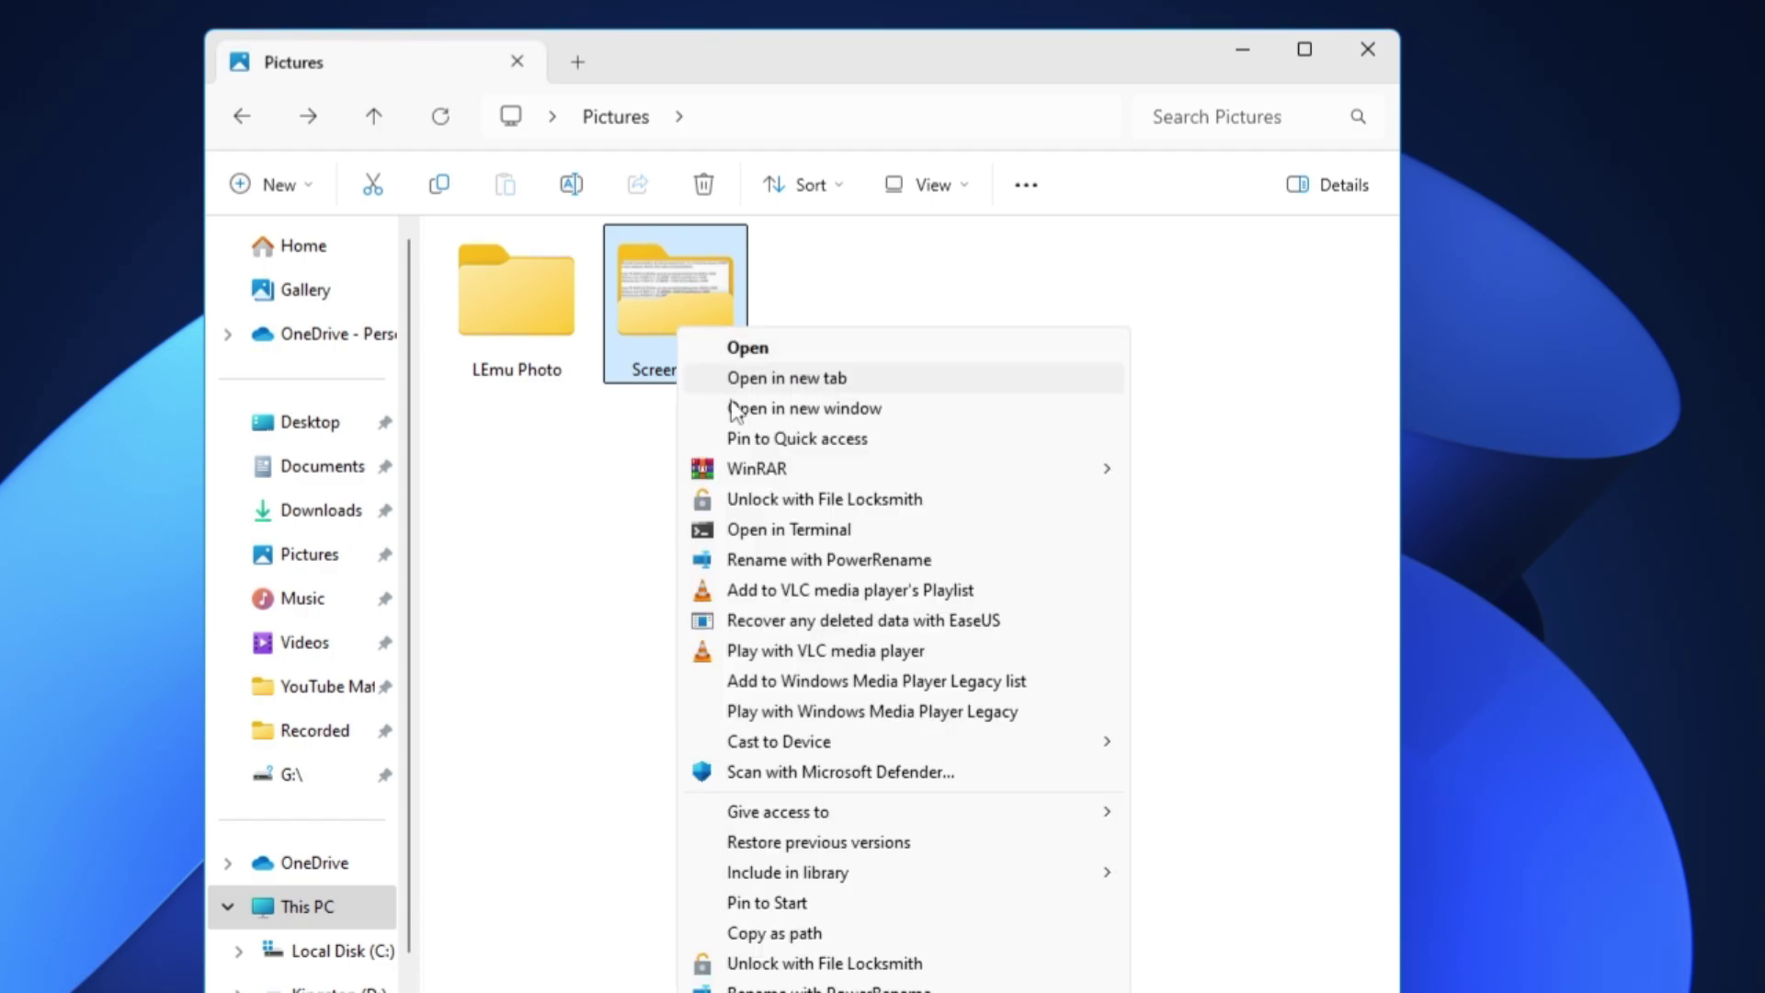
mouse_move(757, 469)
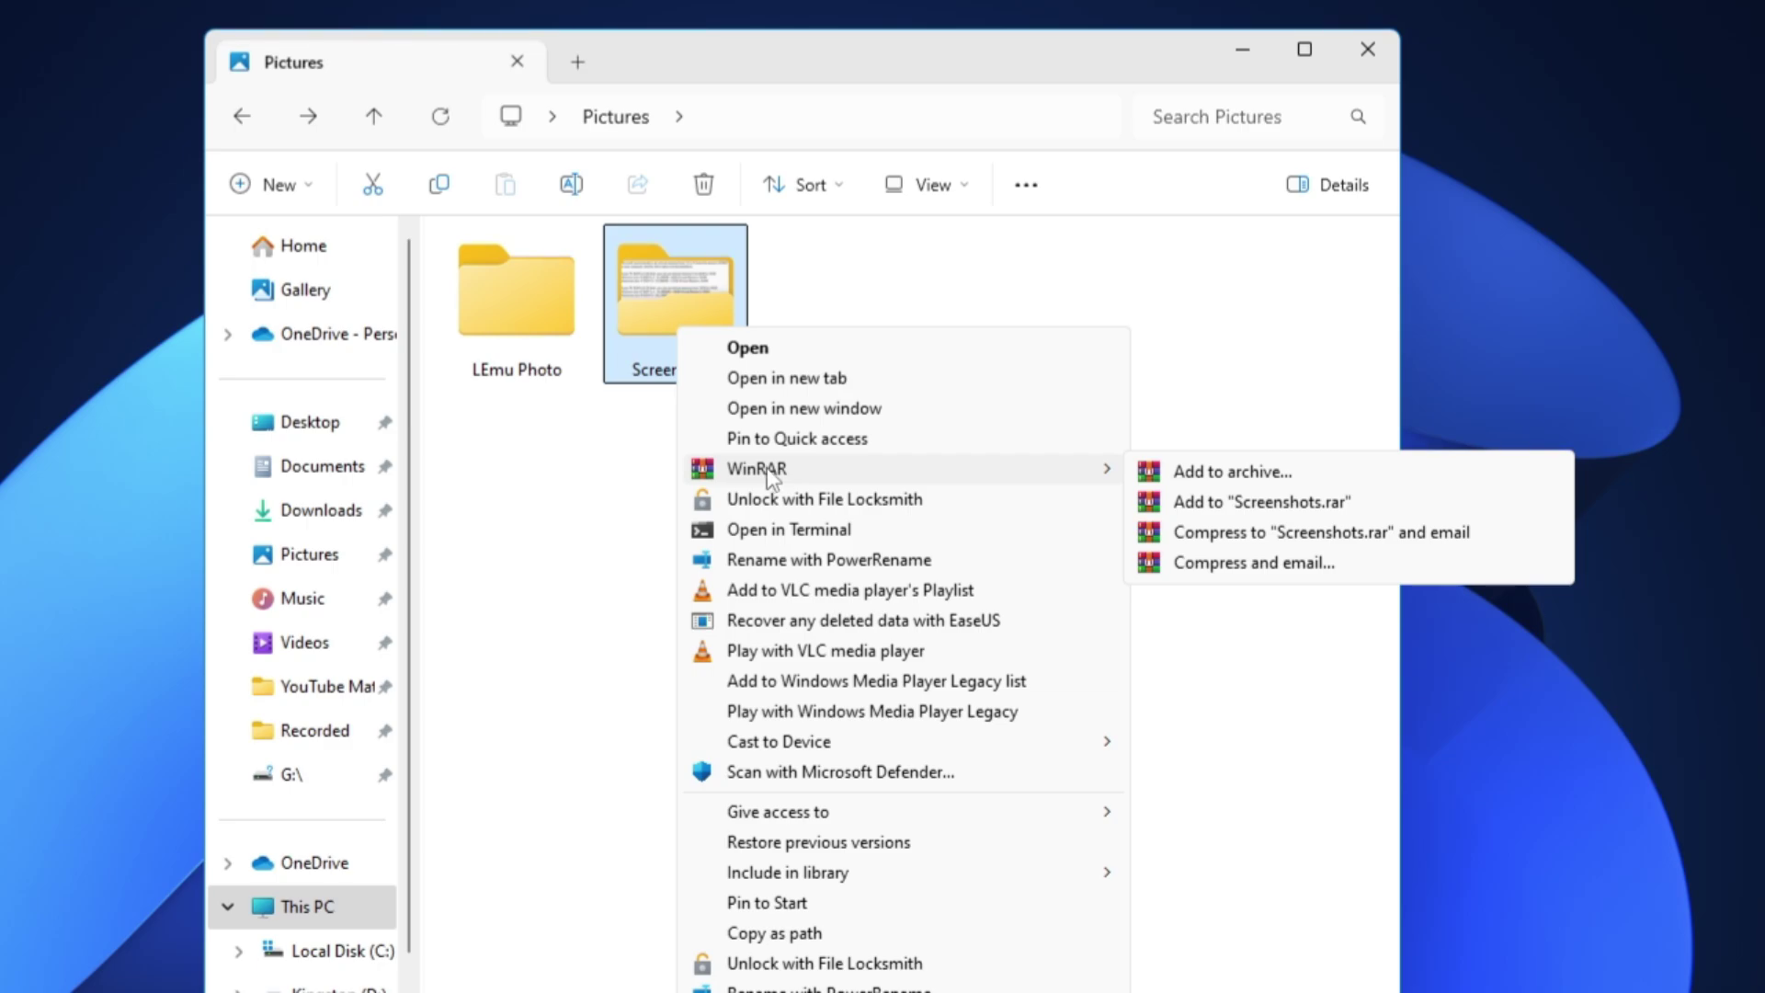
click(1213, 476)
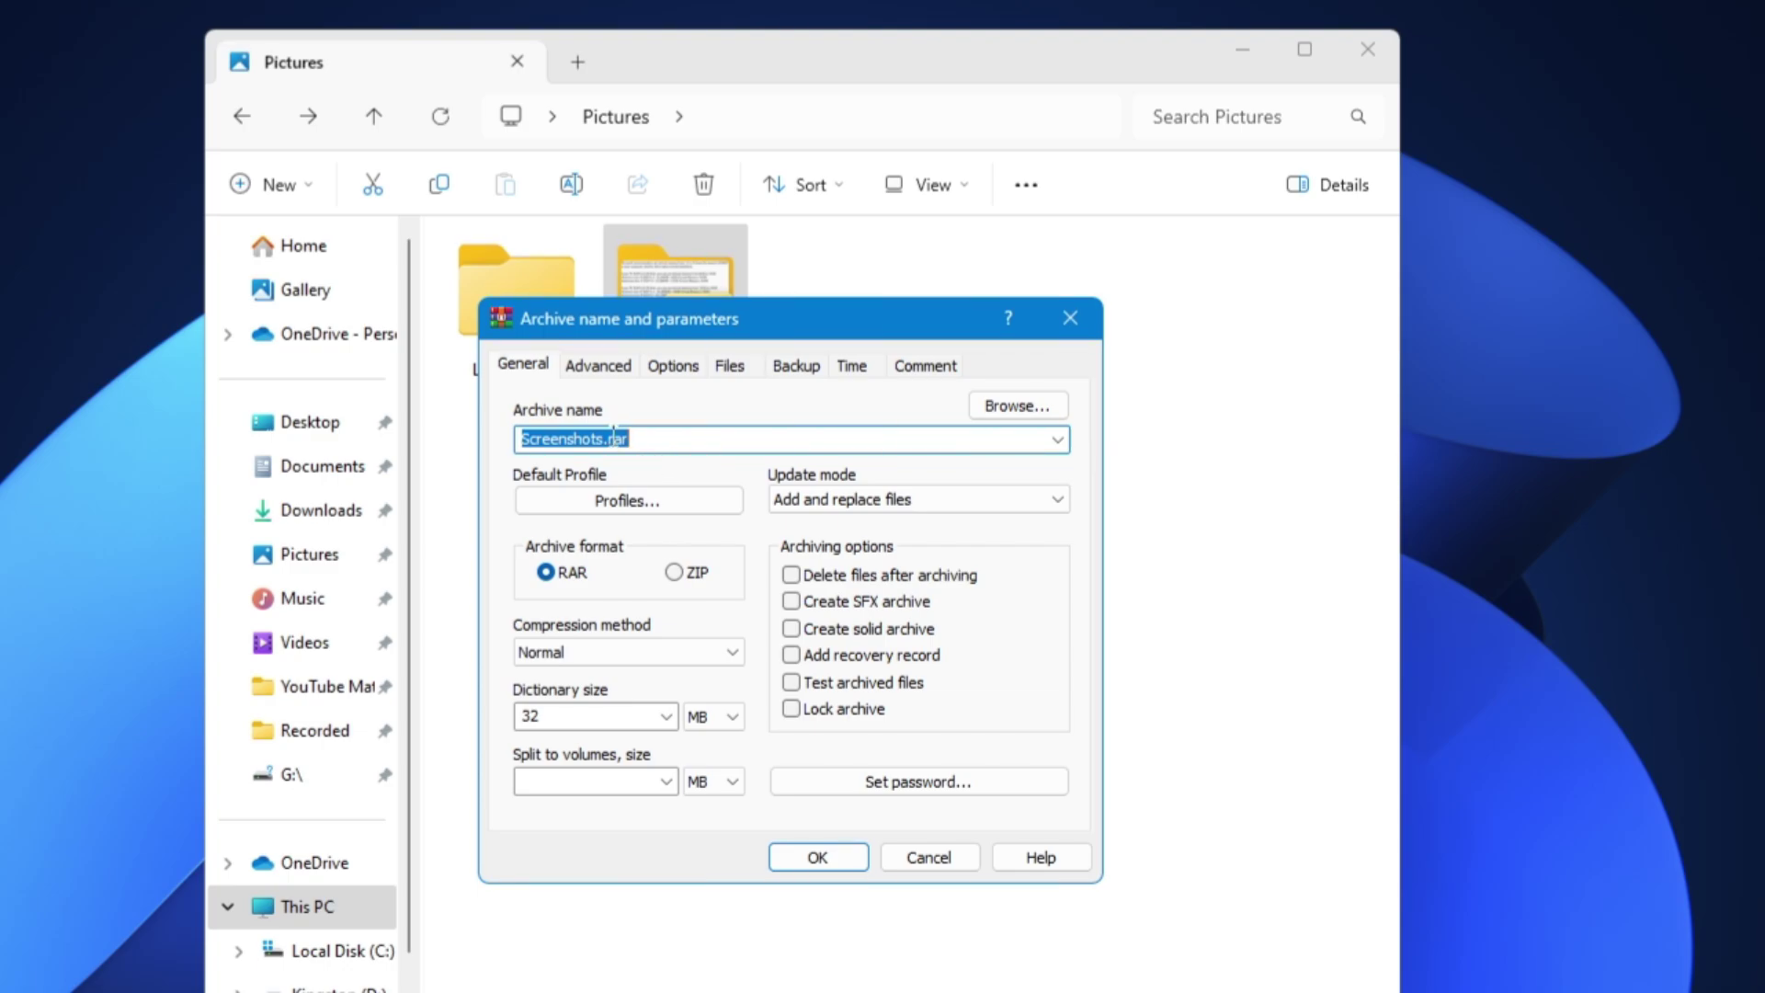
Set and confirm an archive password with encrypted file names, then create Screenshots.rar.
click(889, 786)
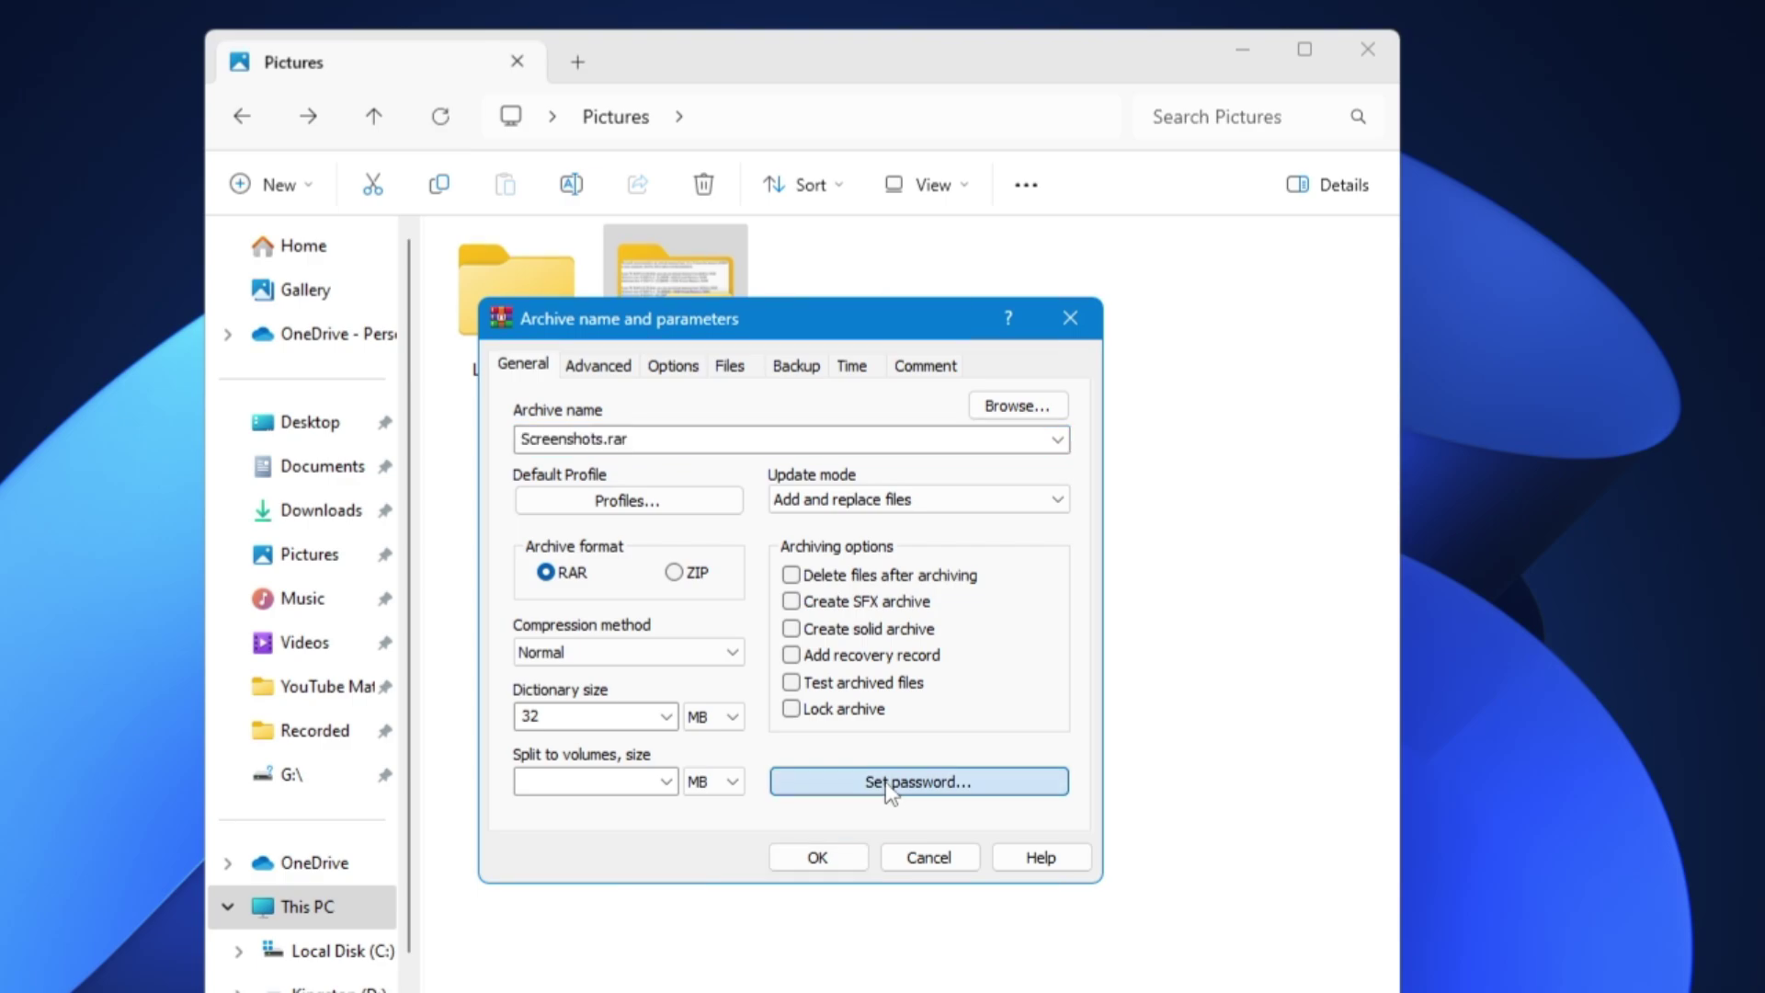
click(668, 521)
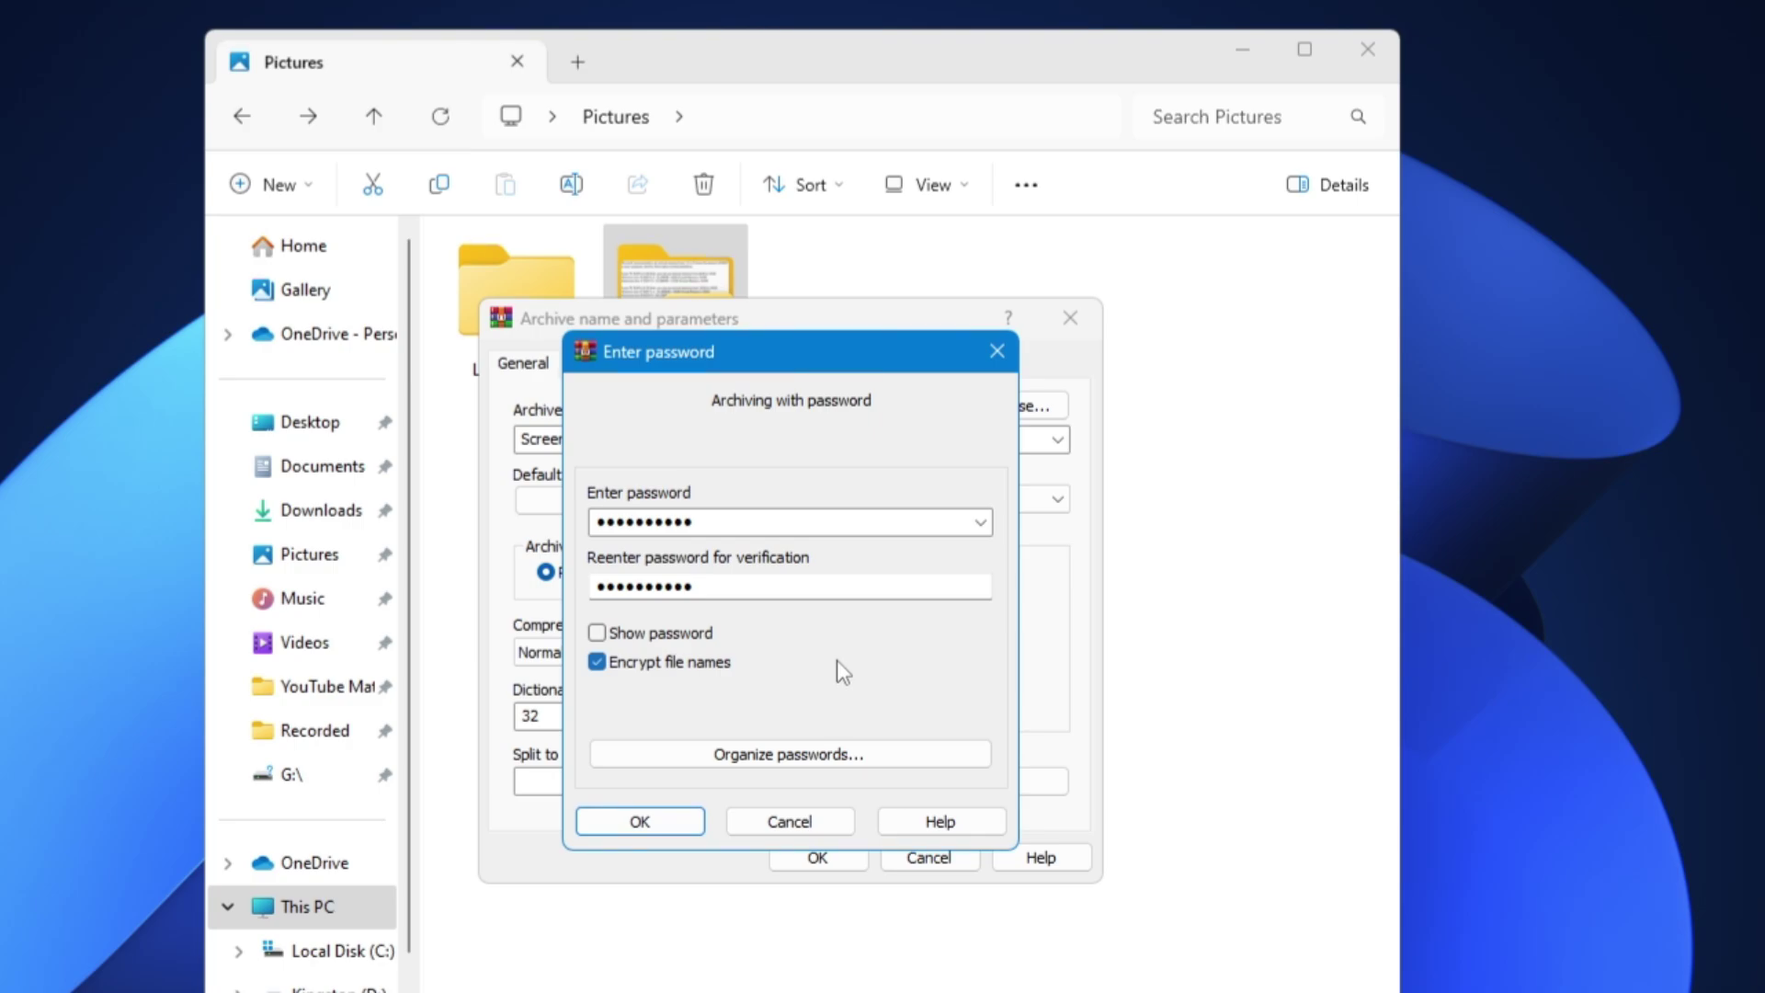
click(648, 820)
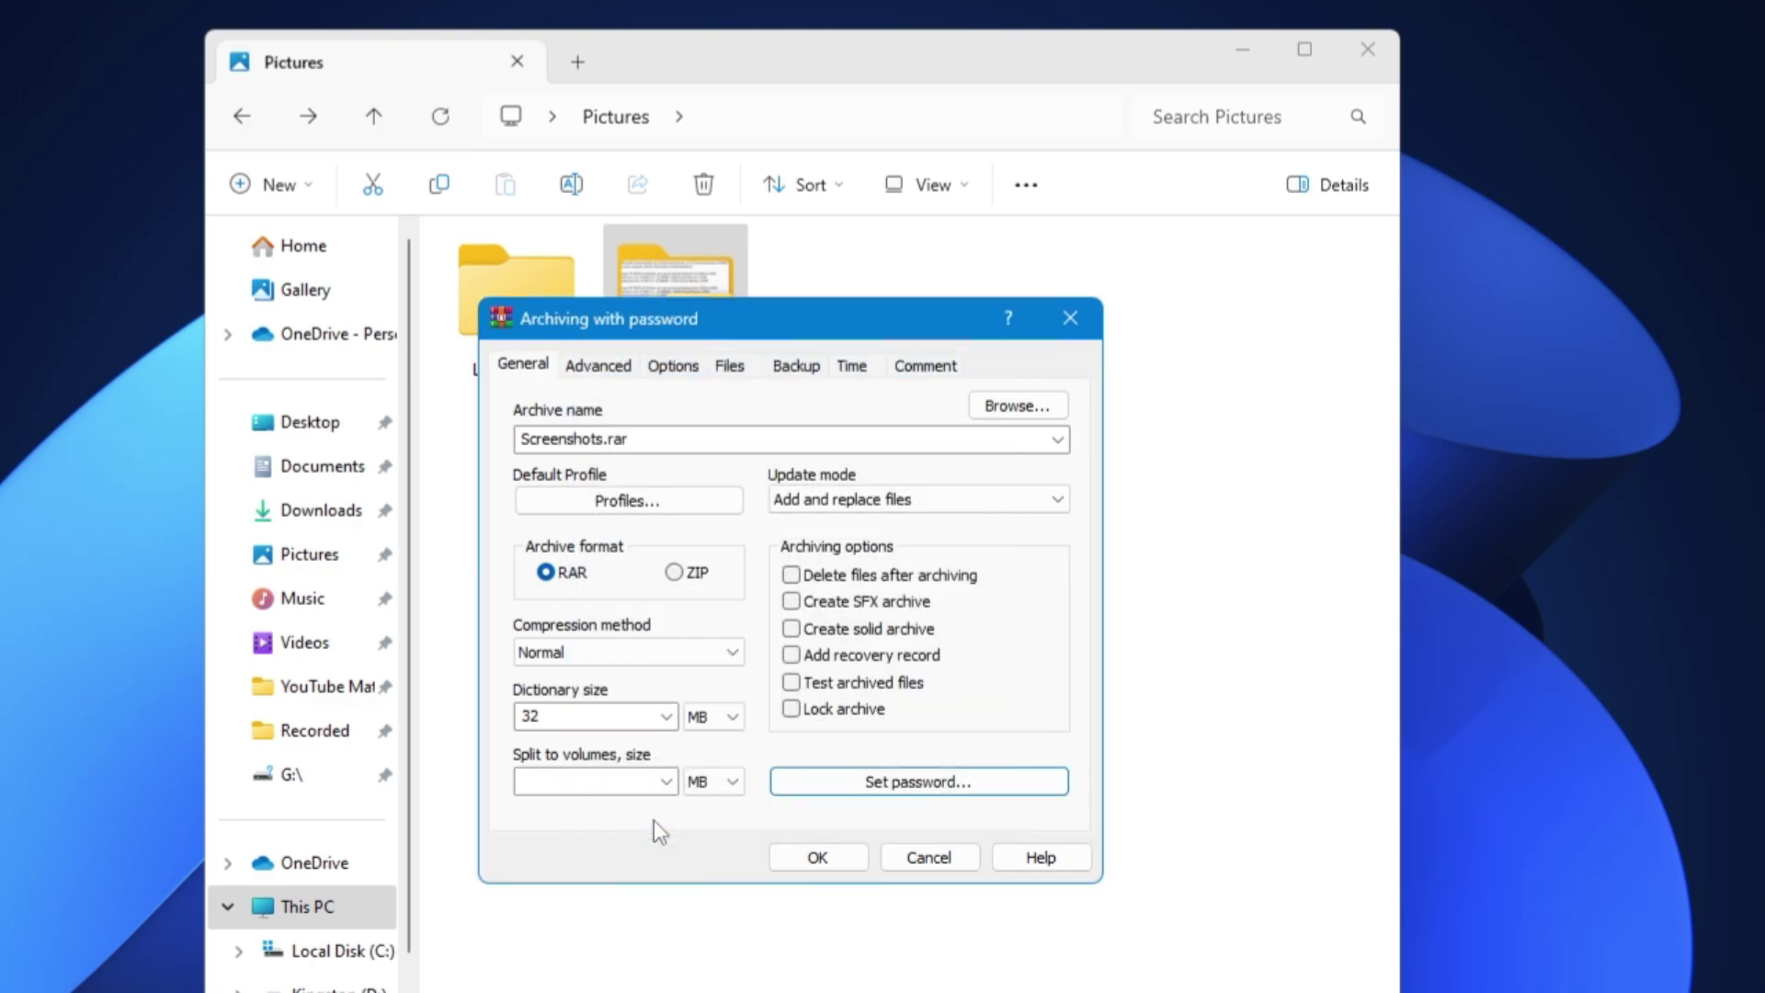
click(818, 856)
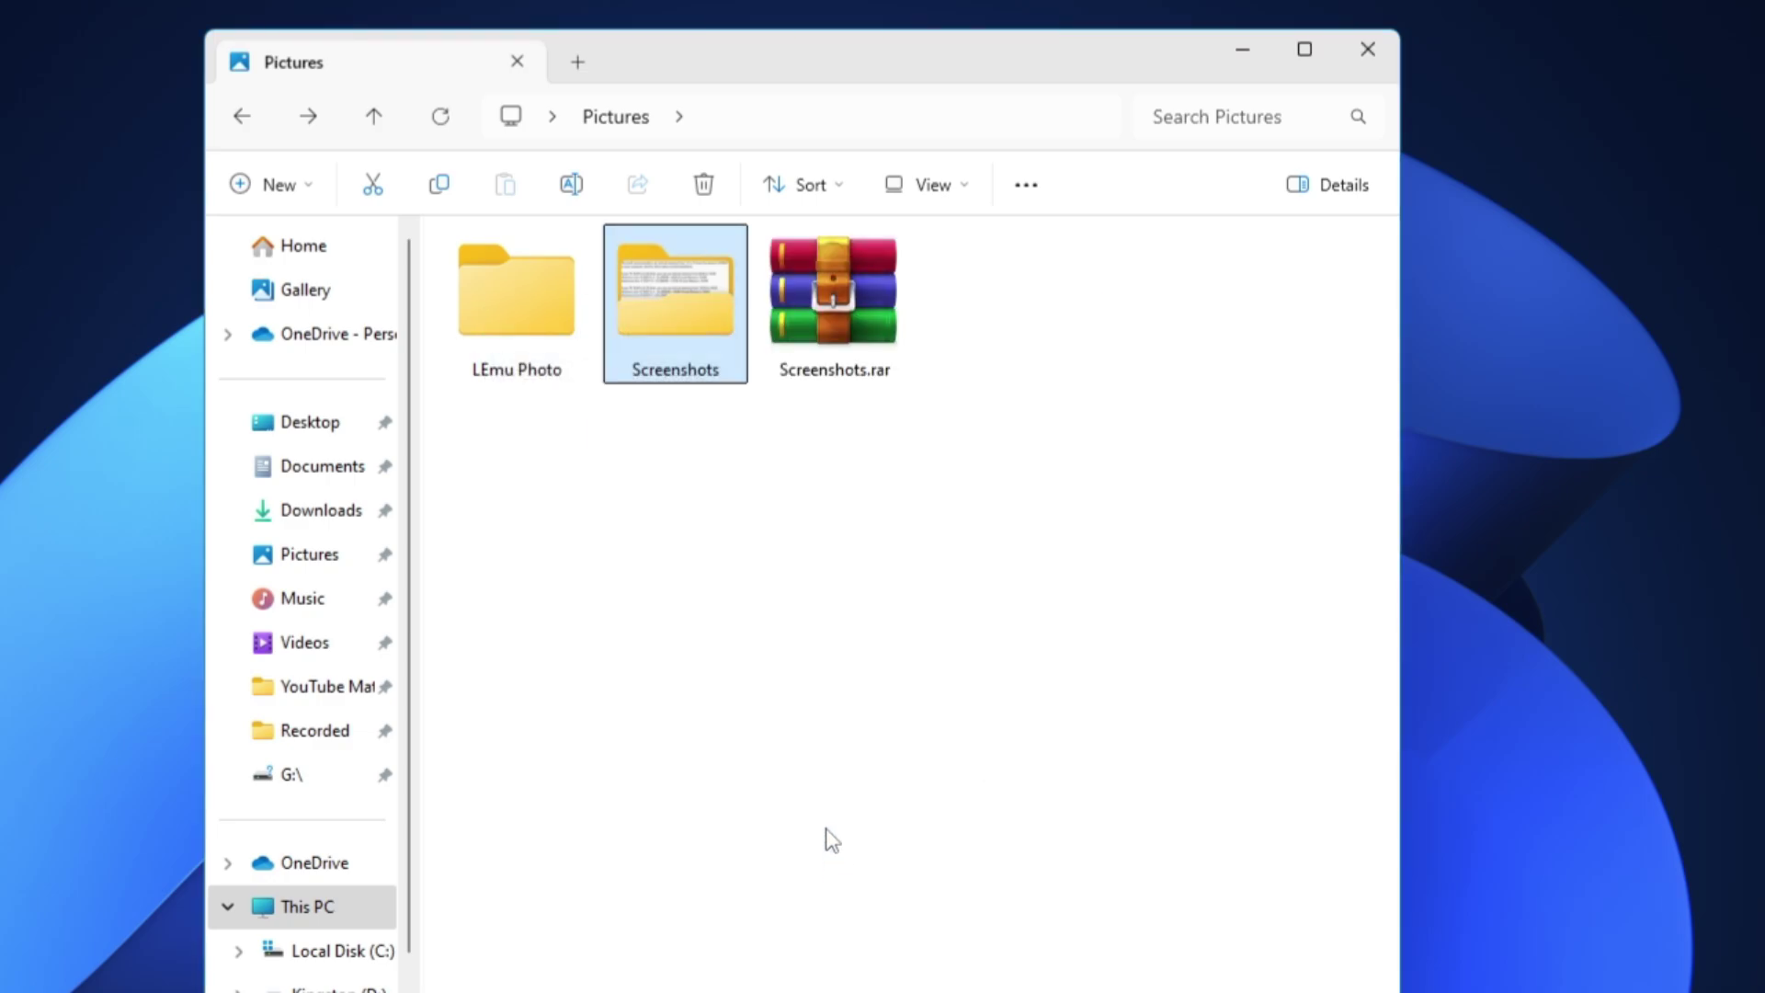
mouse_move(674, 301)
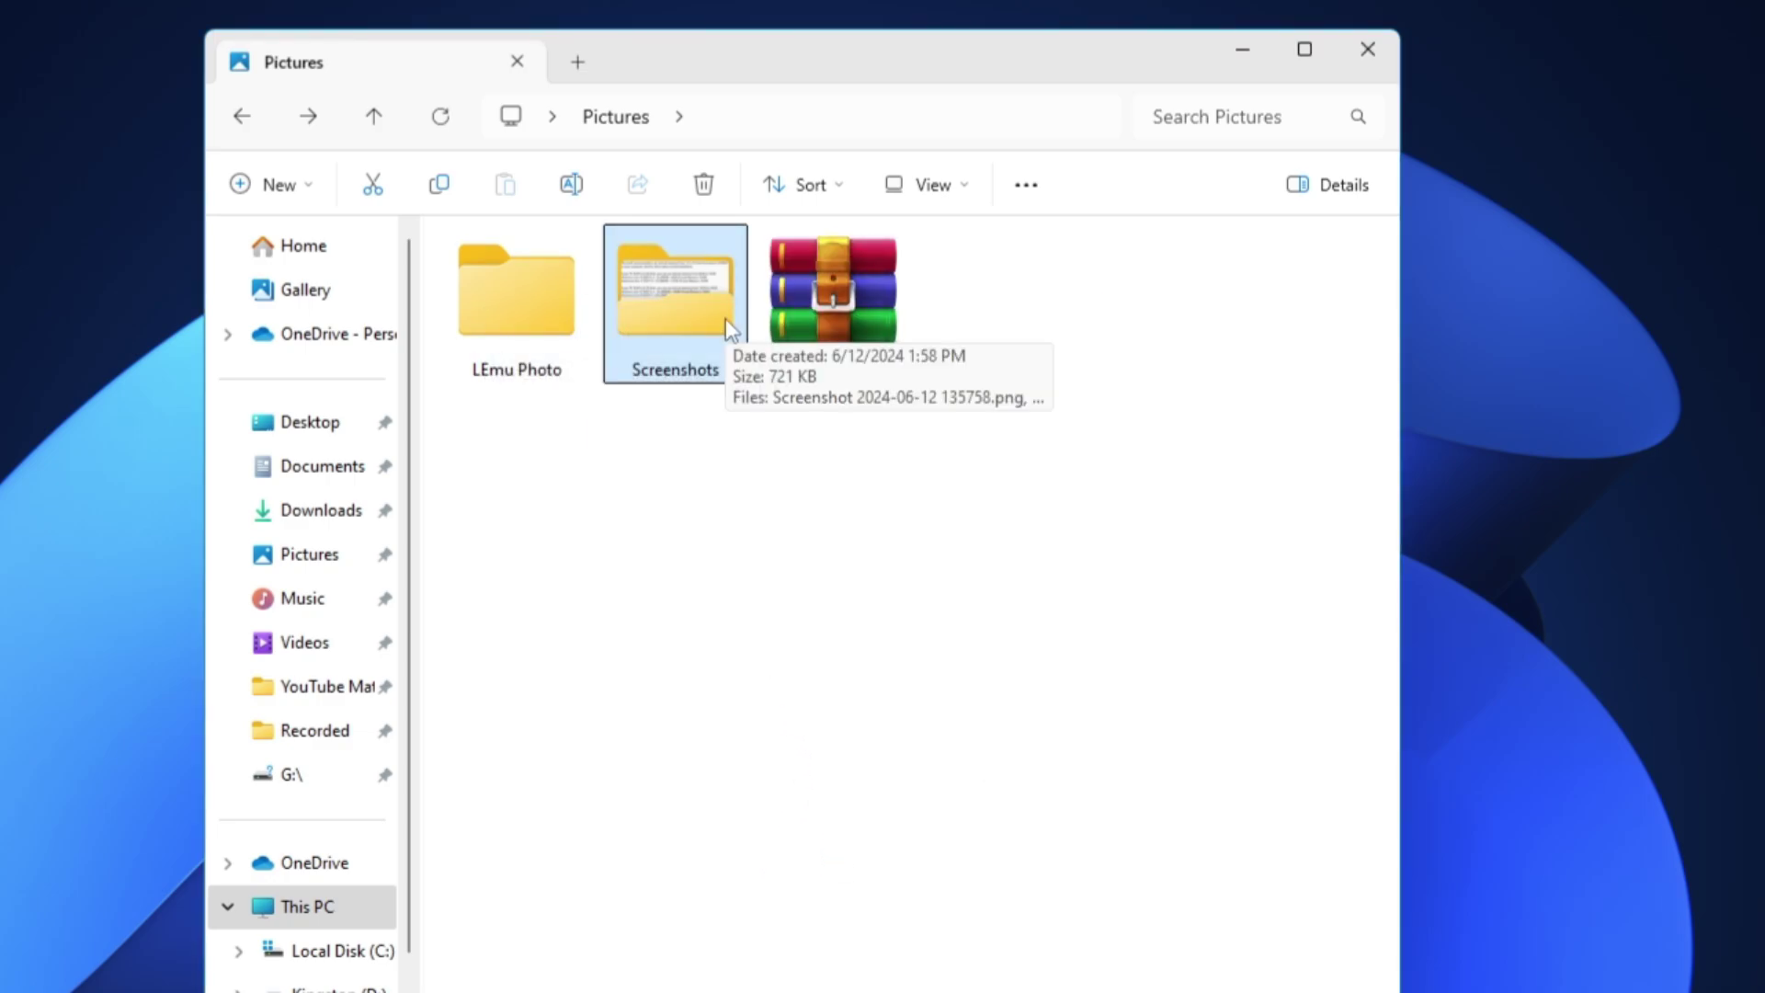
Delete the original Screenshots folder from Pictures and select the 712 KB Screenshots.rar.
click(860, 283)
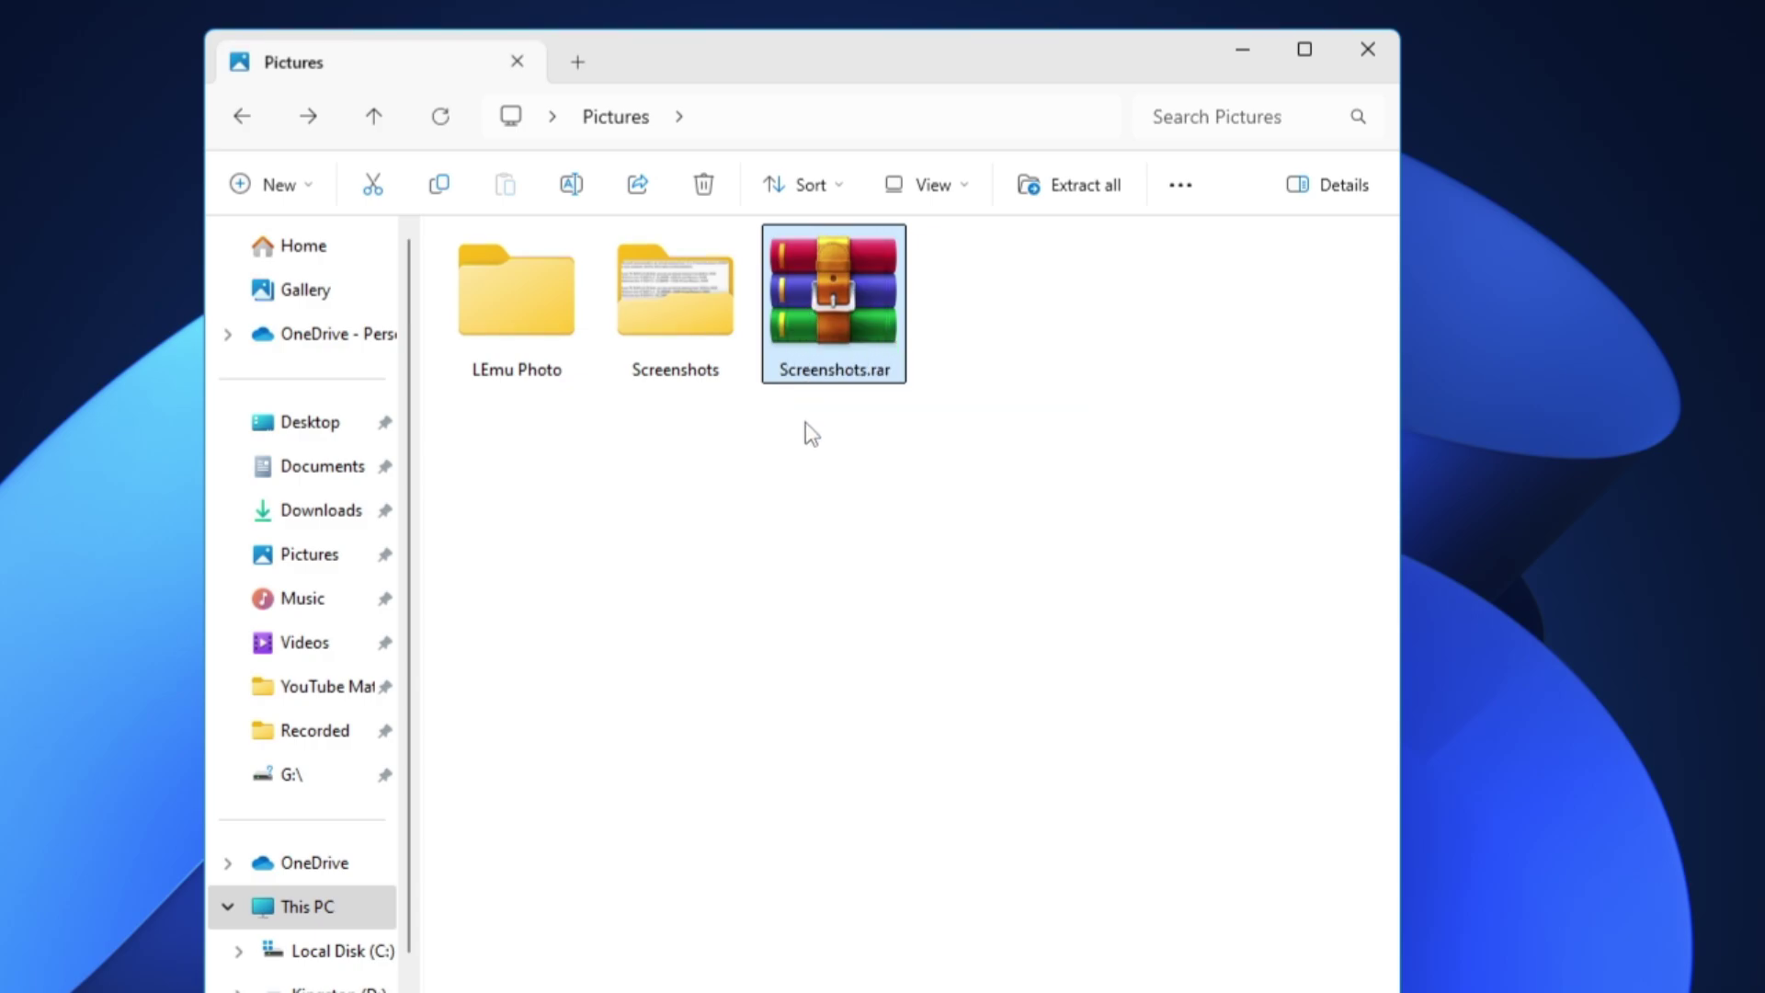
click(689, 328)
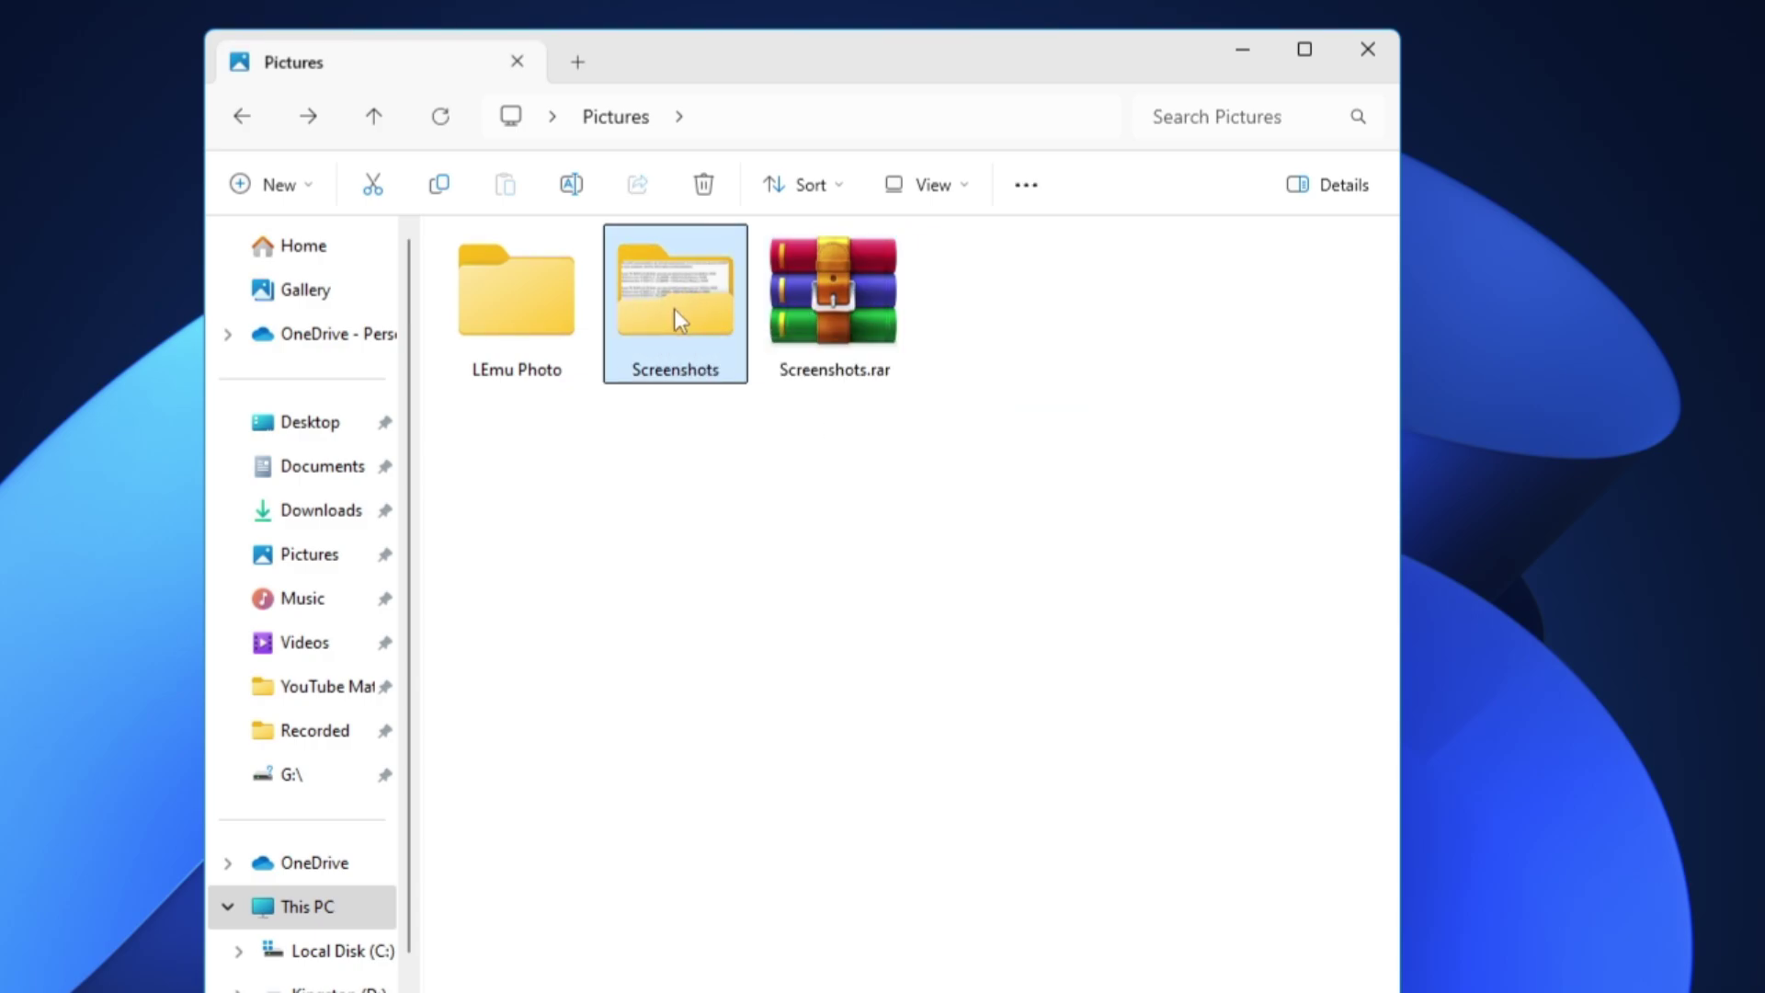
right_click(675, 308)
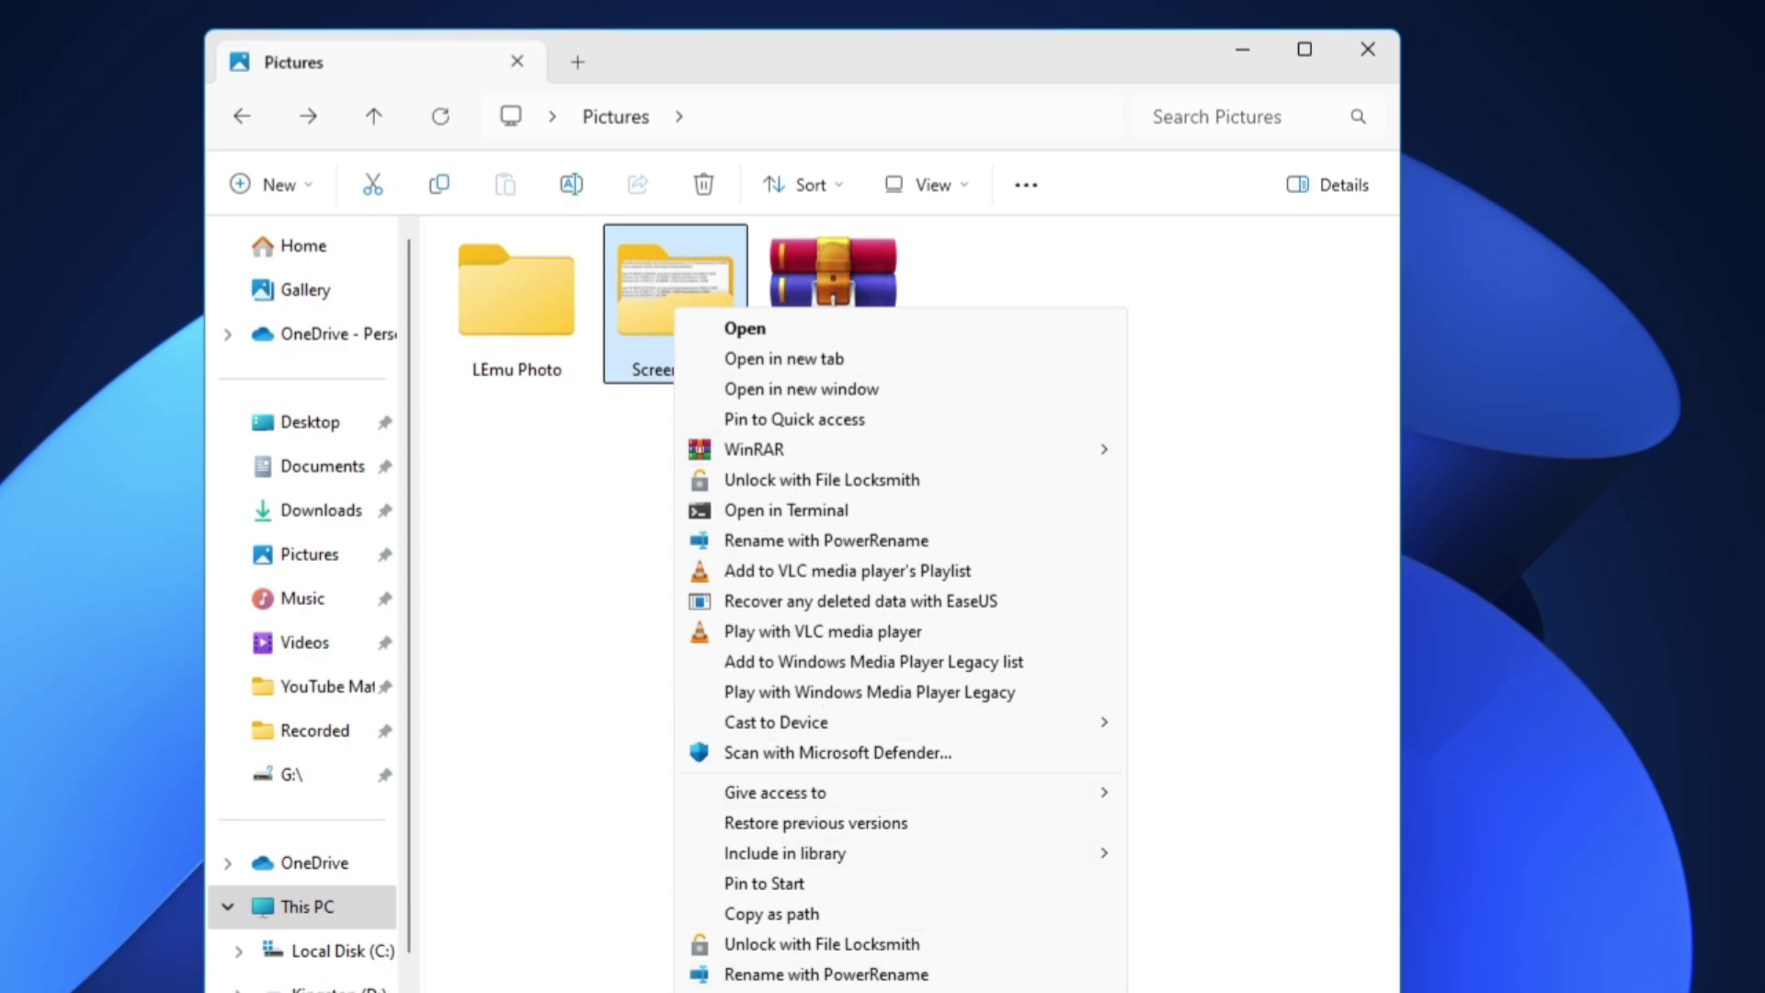
key(d)
click(694, 301)
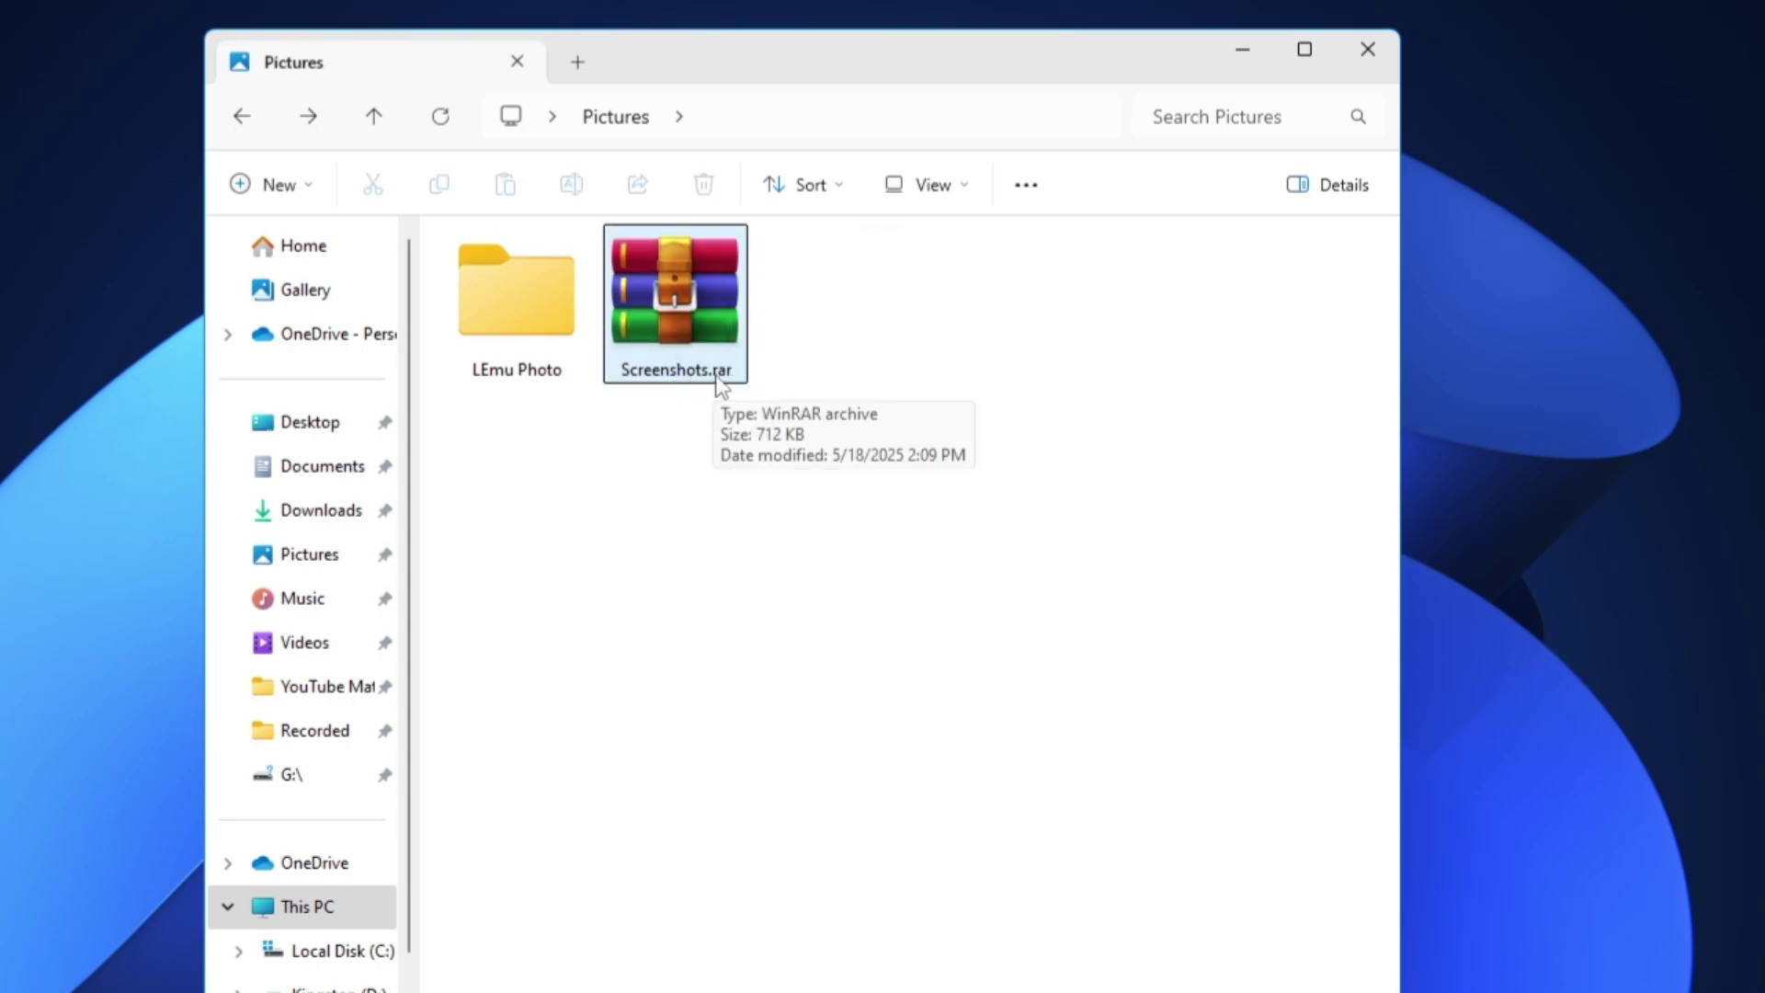
Dismiss the first password prompt, then reopen Screenshots.rar and submit its password.
double_click(710, 352)
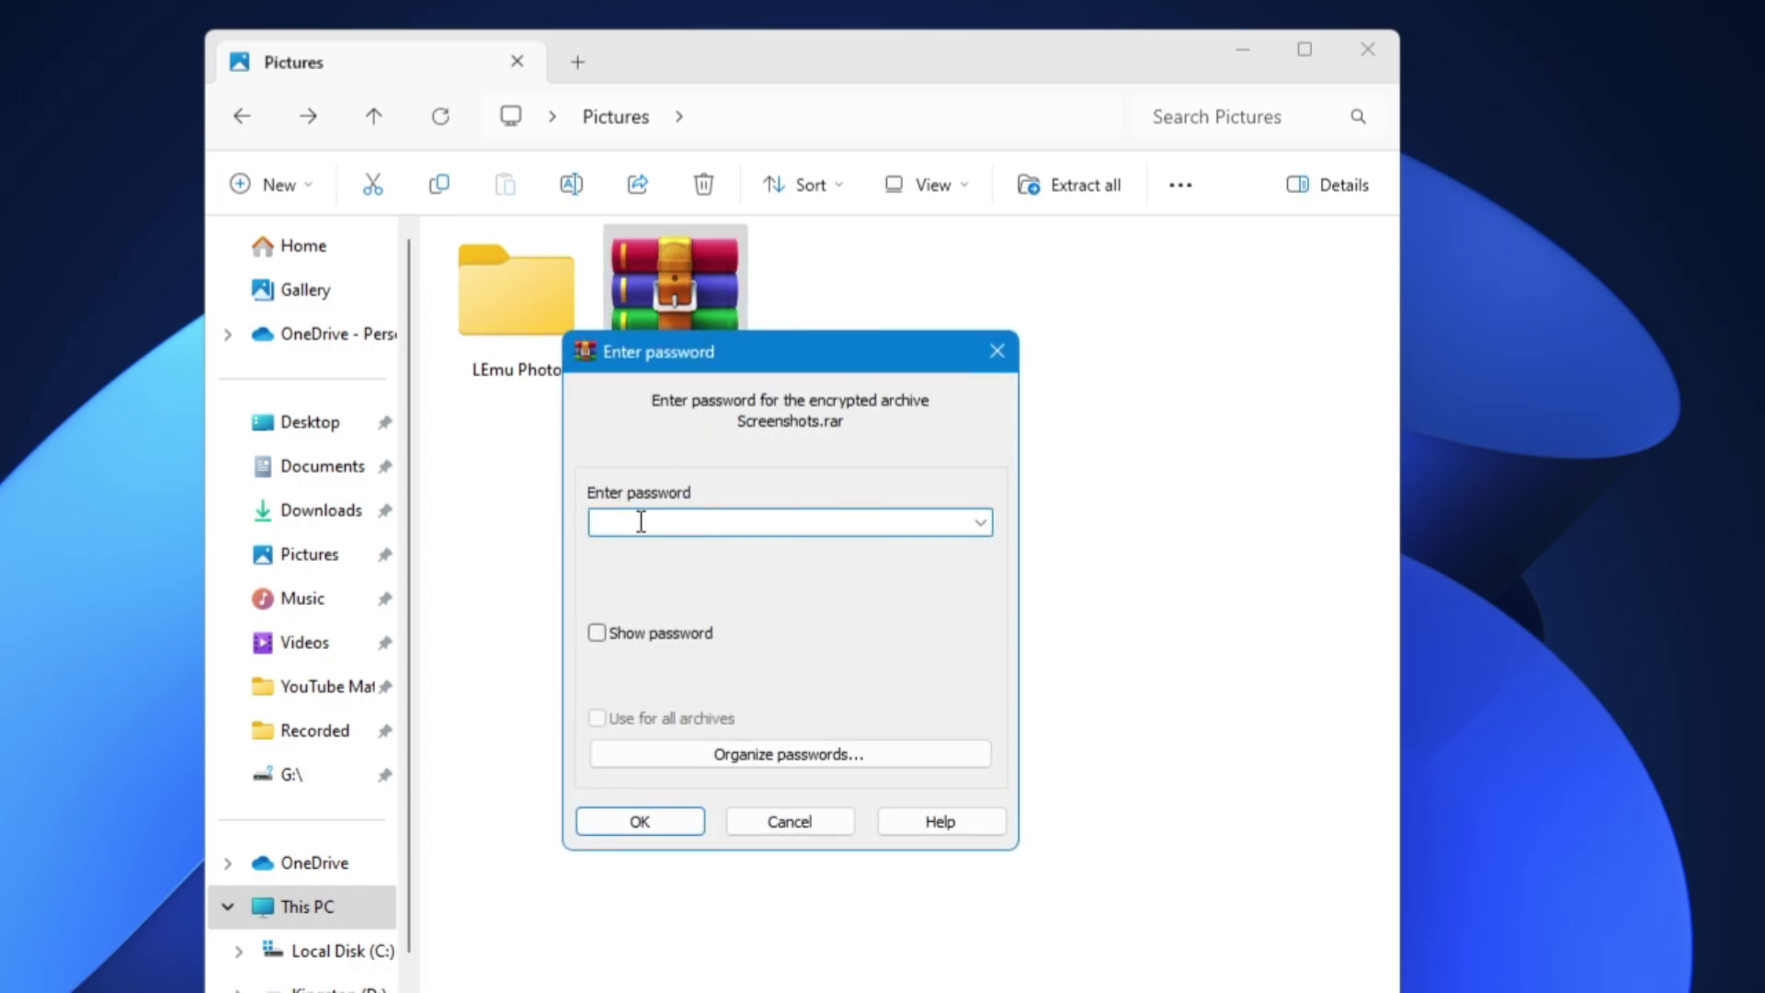
click(997, 352)
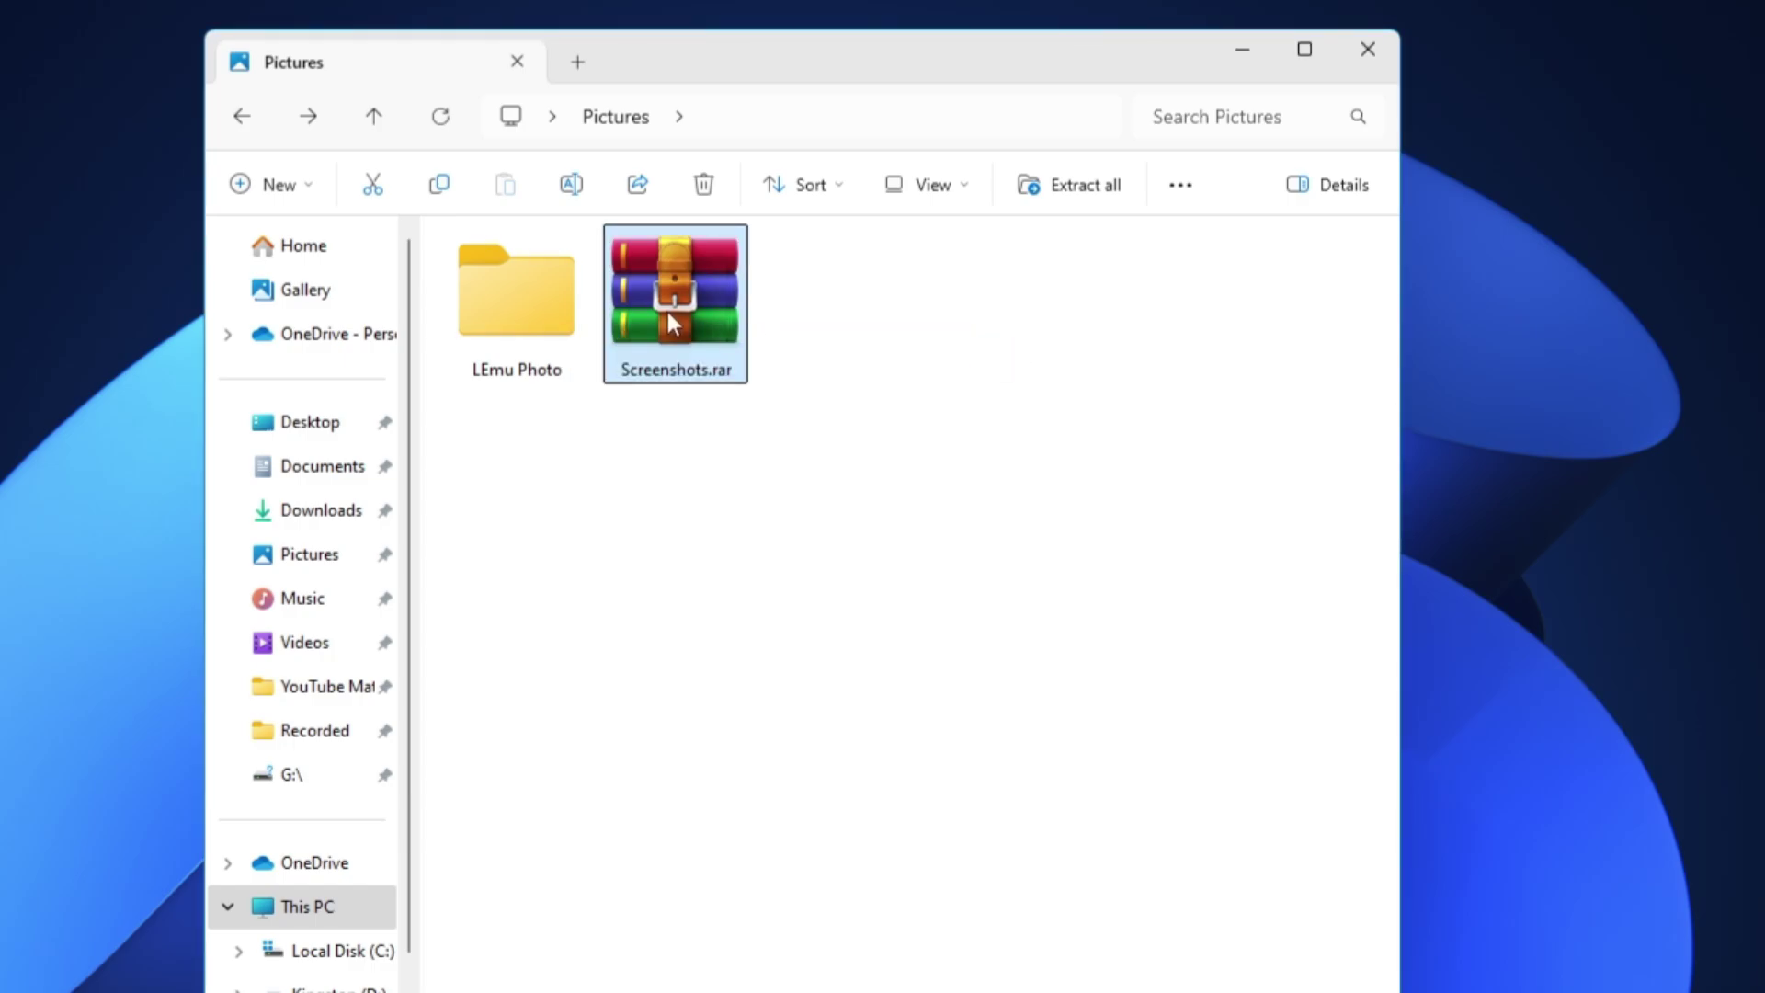
double_click(667, 310)
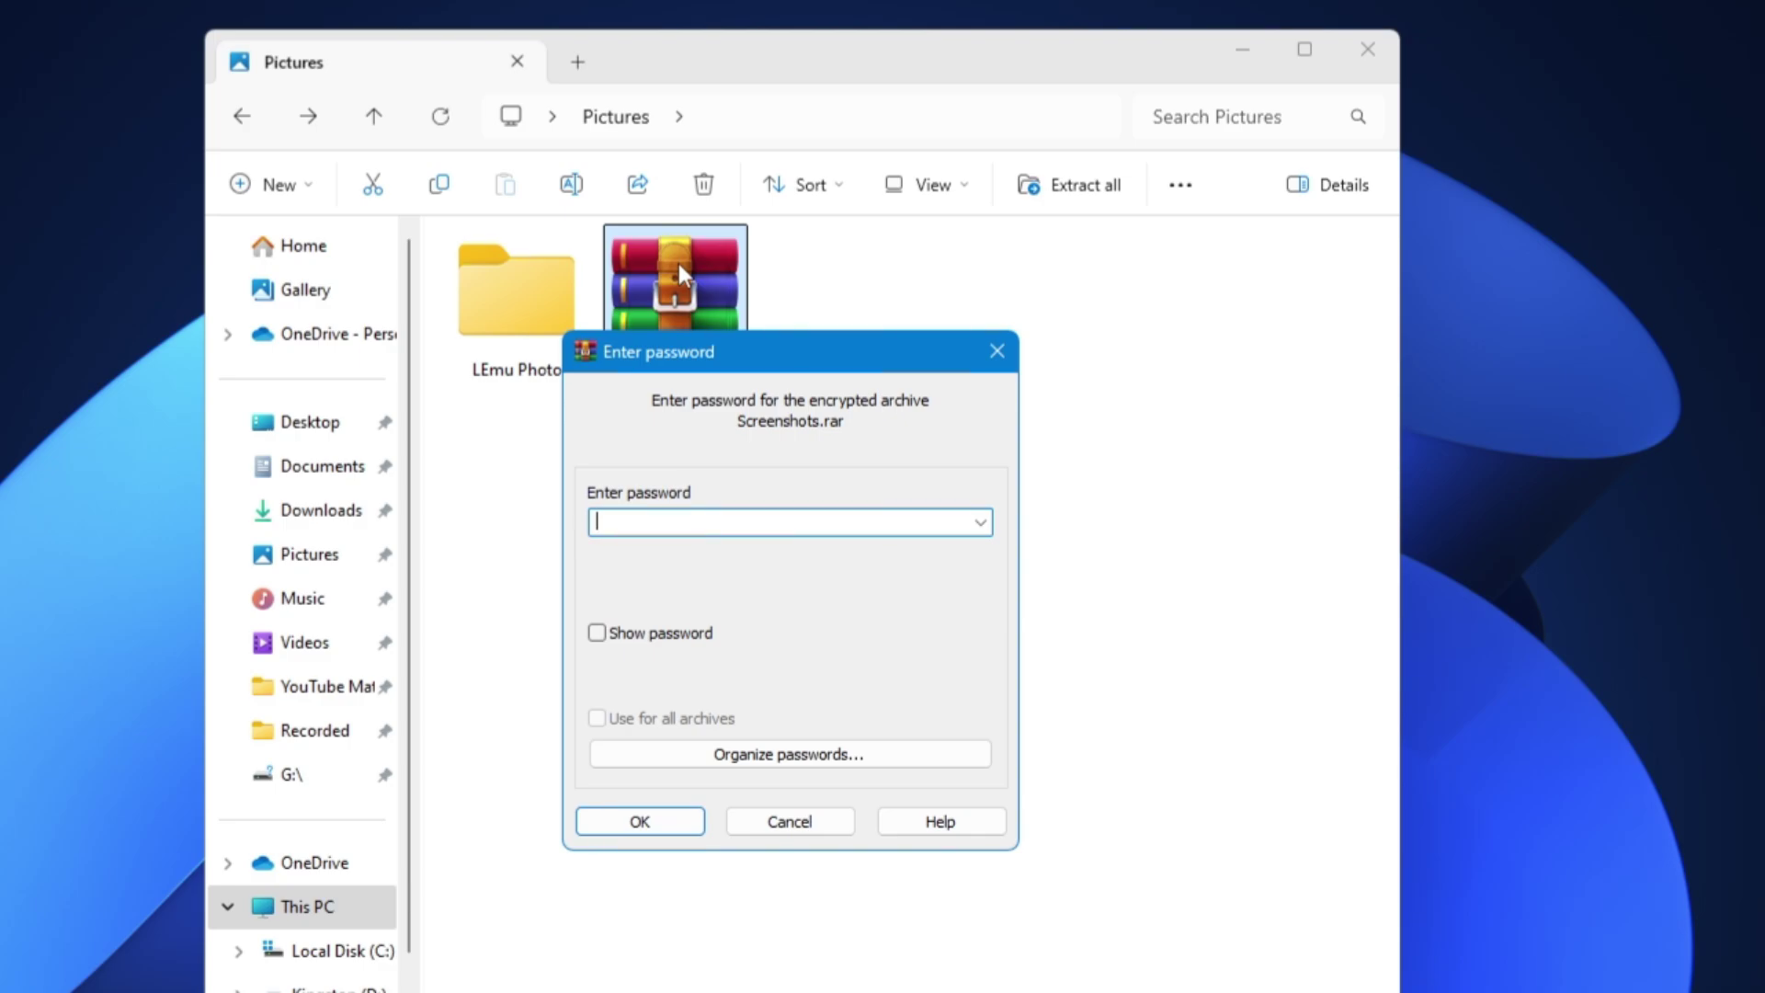
text(****)
text(***)
text(***)
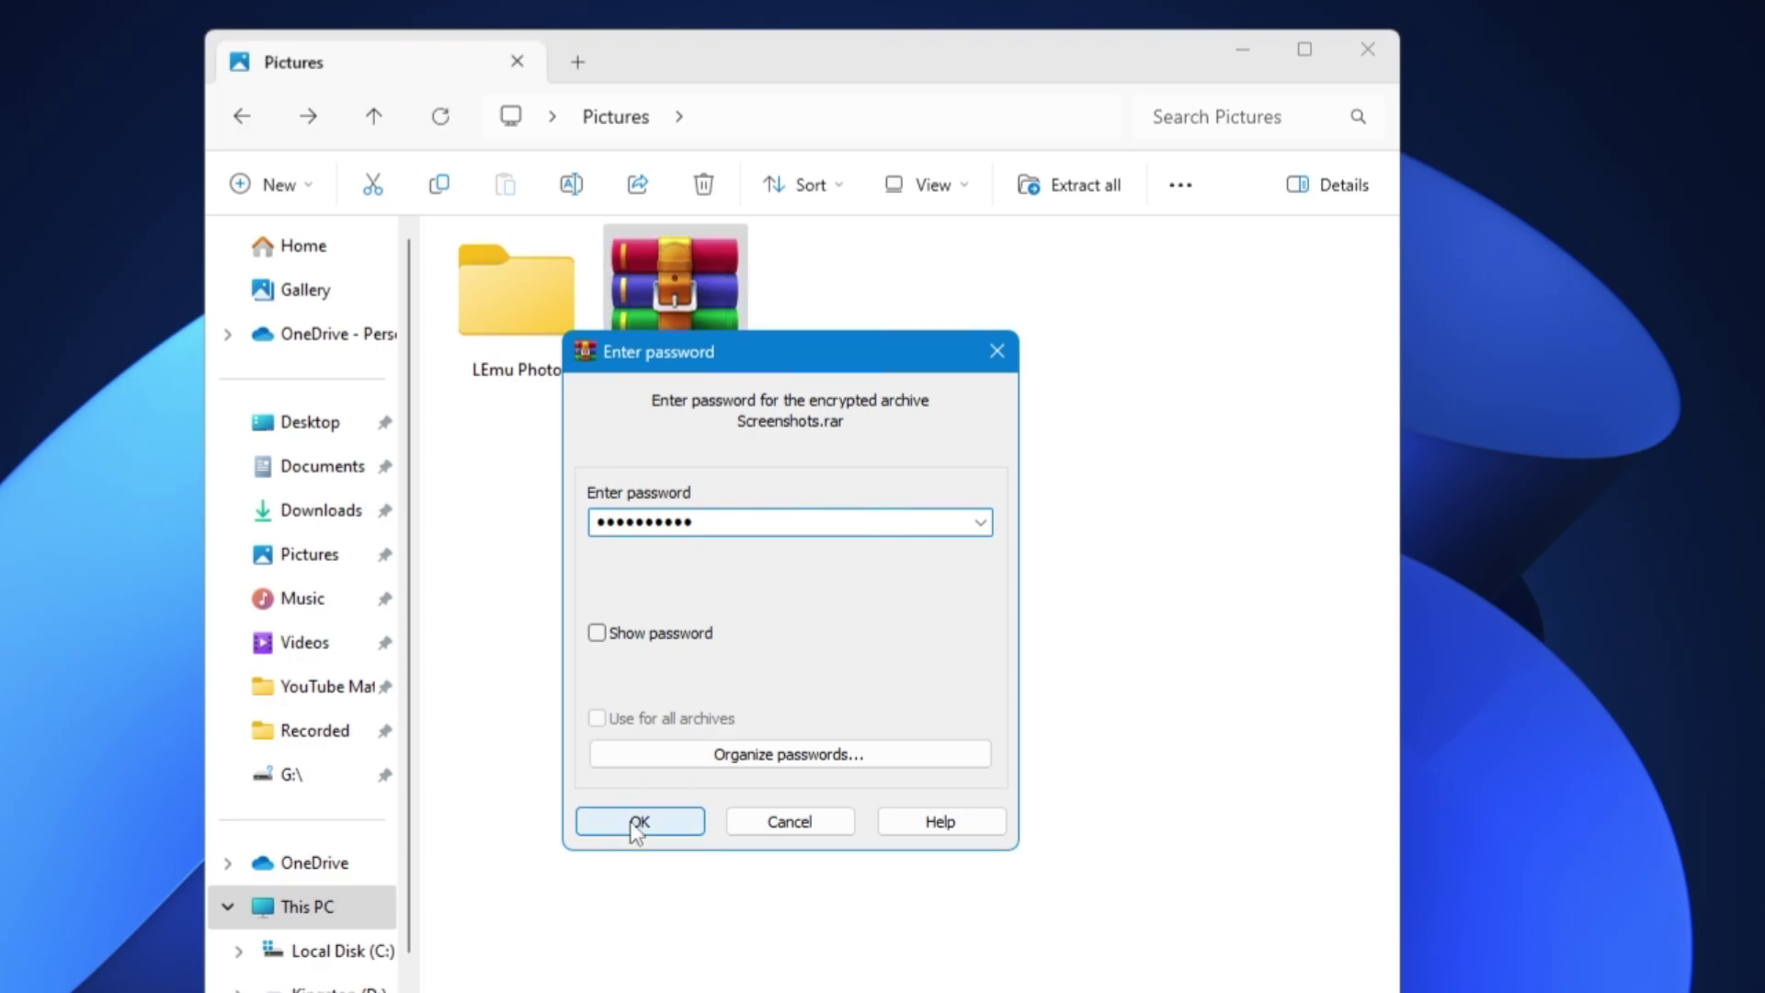
click(639, 820)
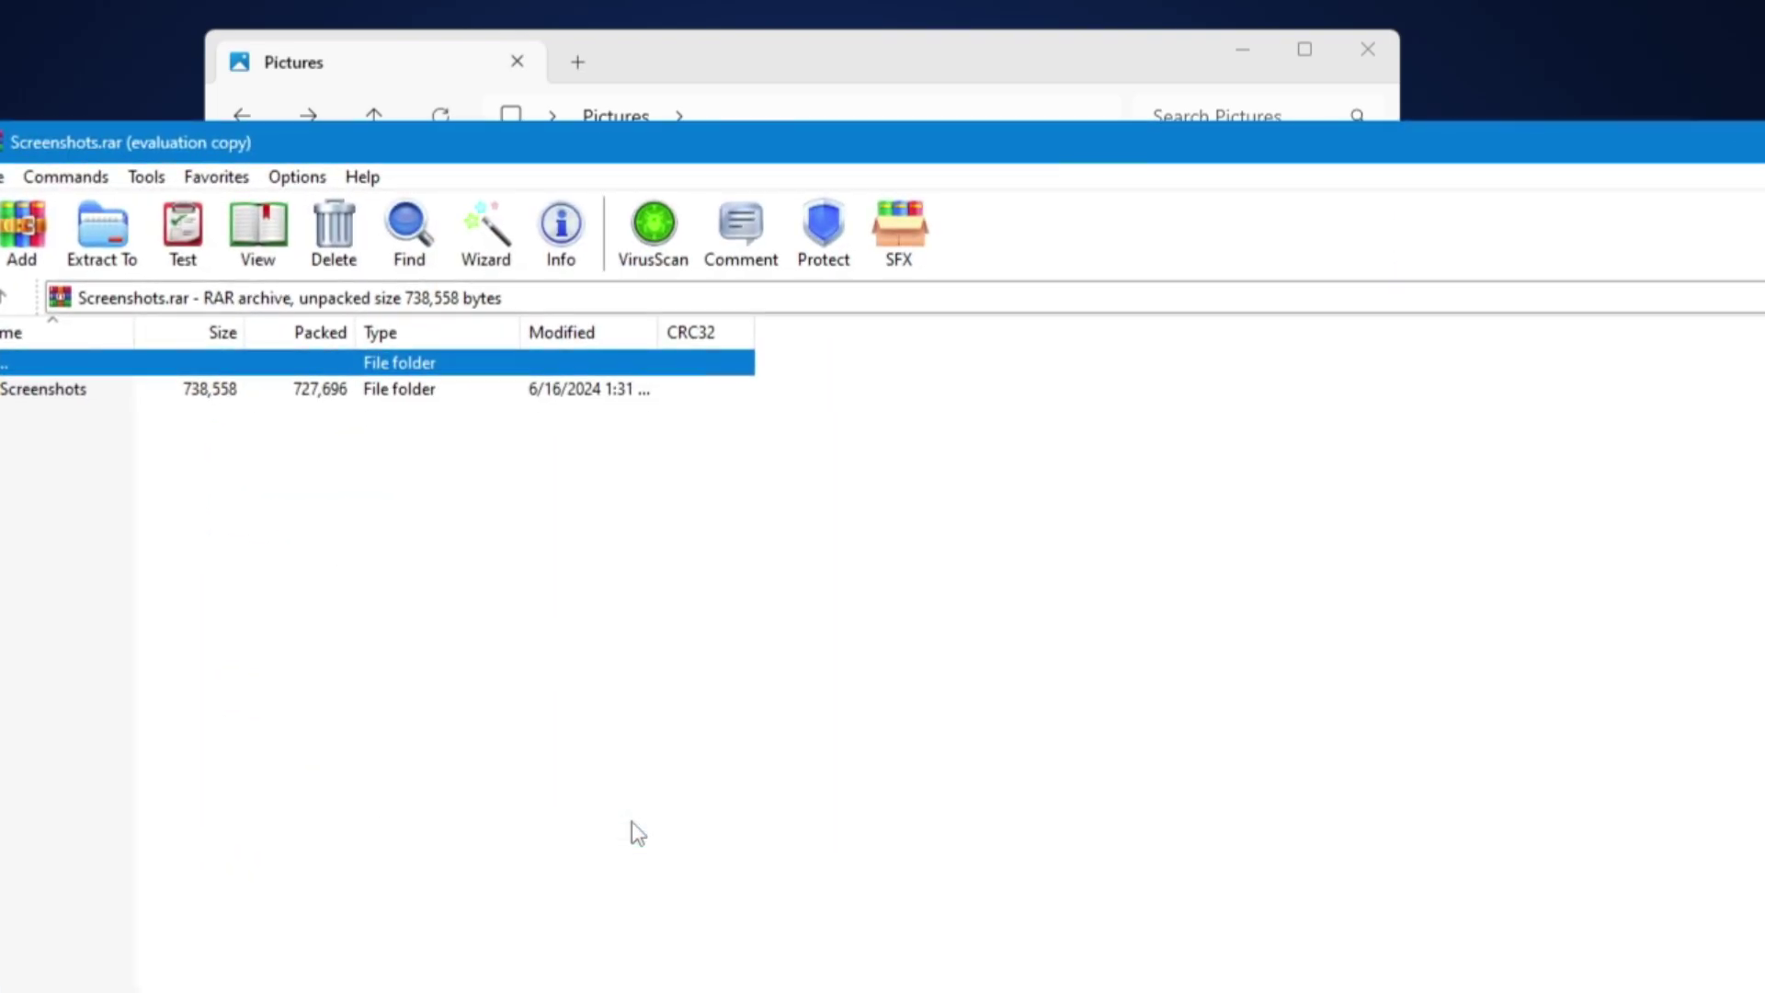
Browse the archived Screenshots folder's desktop.ini and six PNGs, then close WinRAR.
click(57, 391)
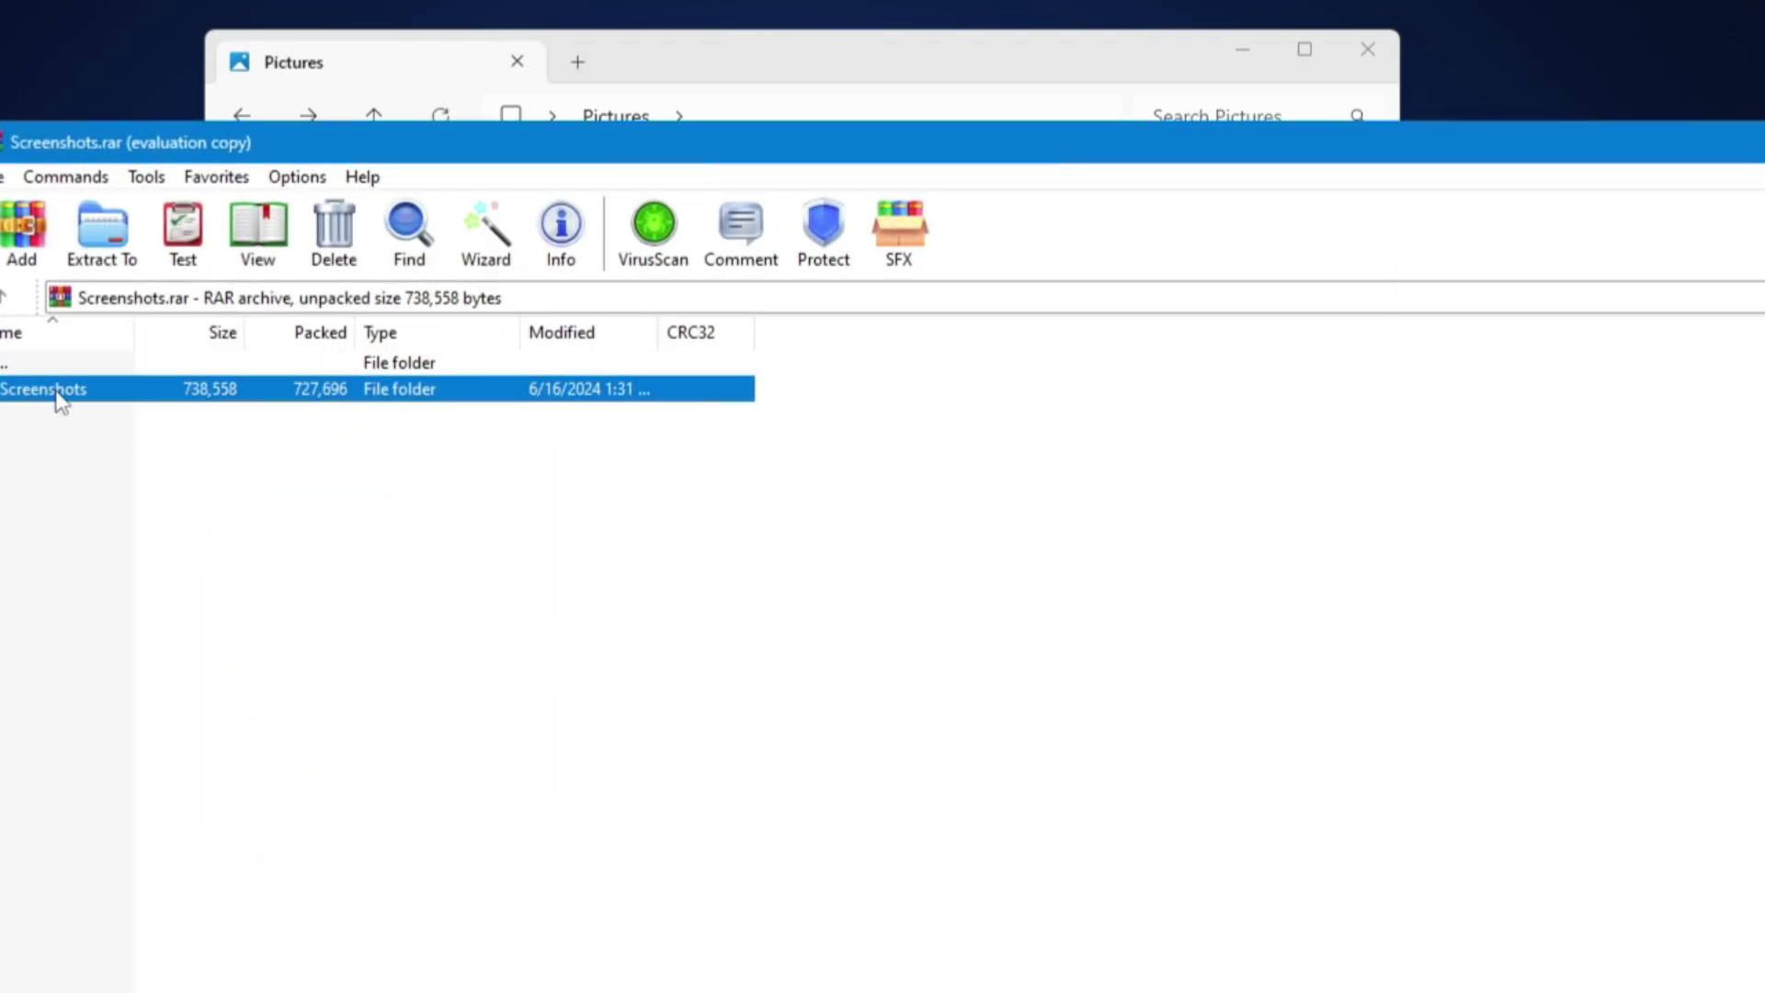
double_click(112, 399)
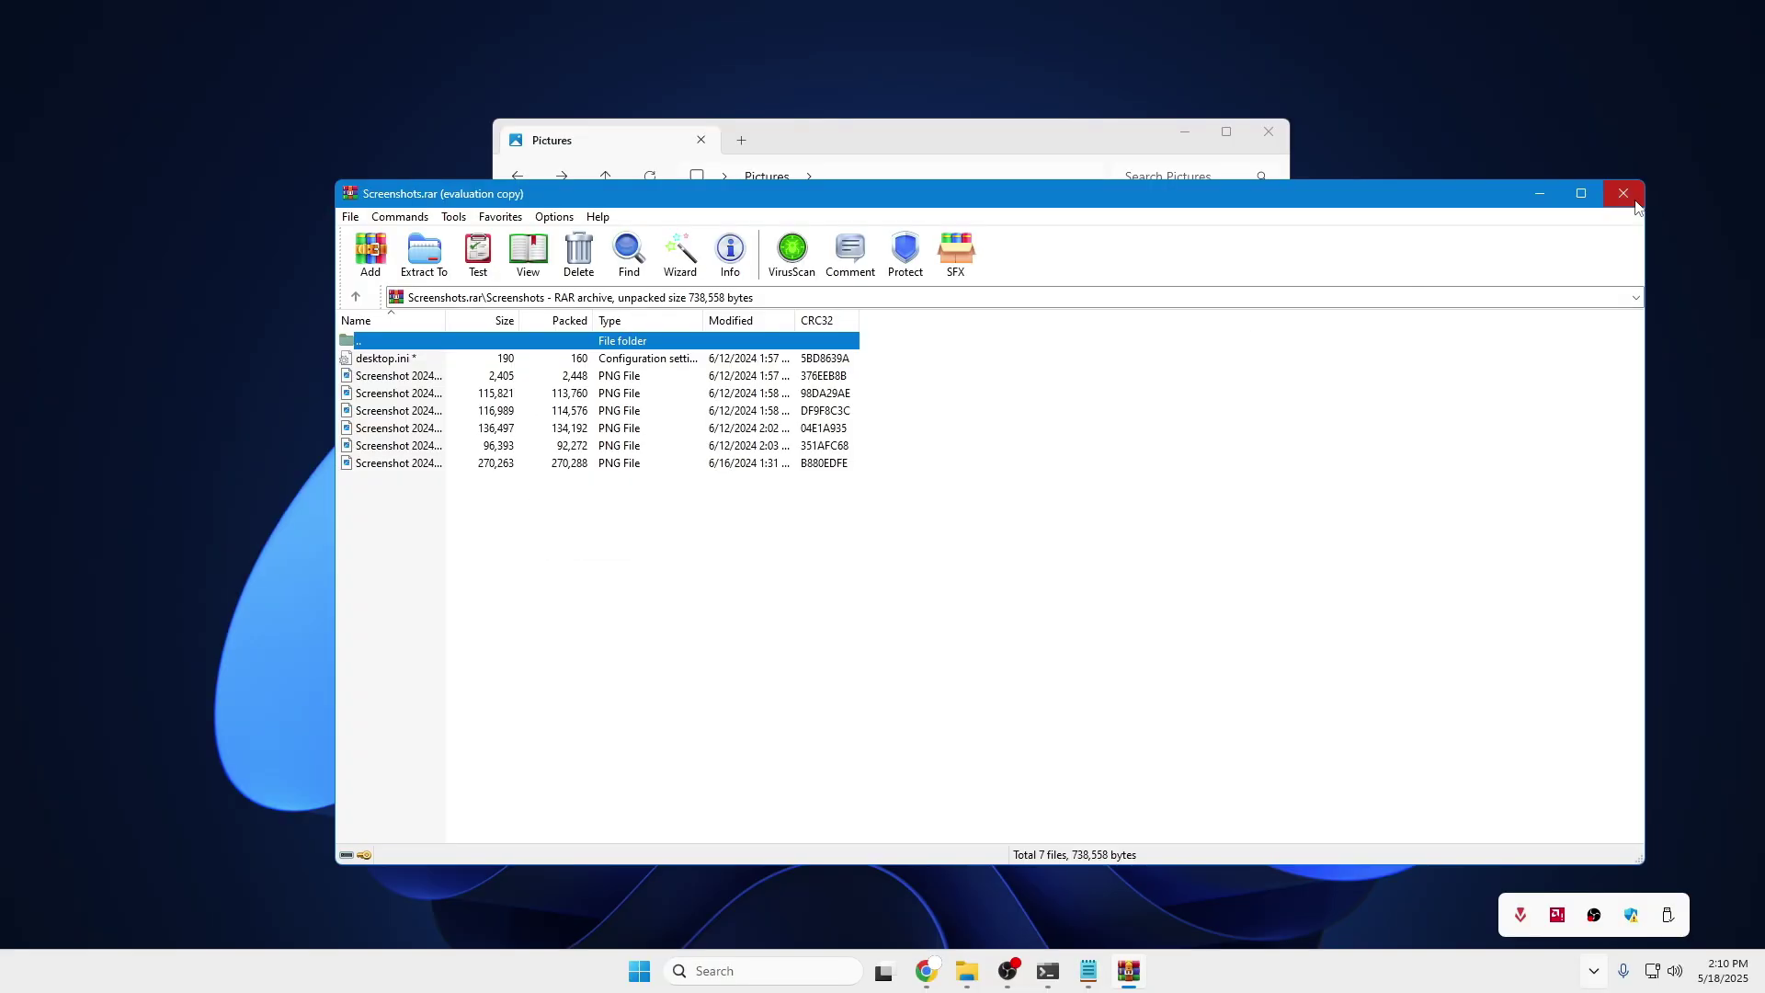
click(1641, 198)
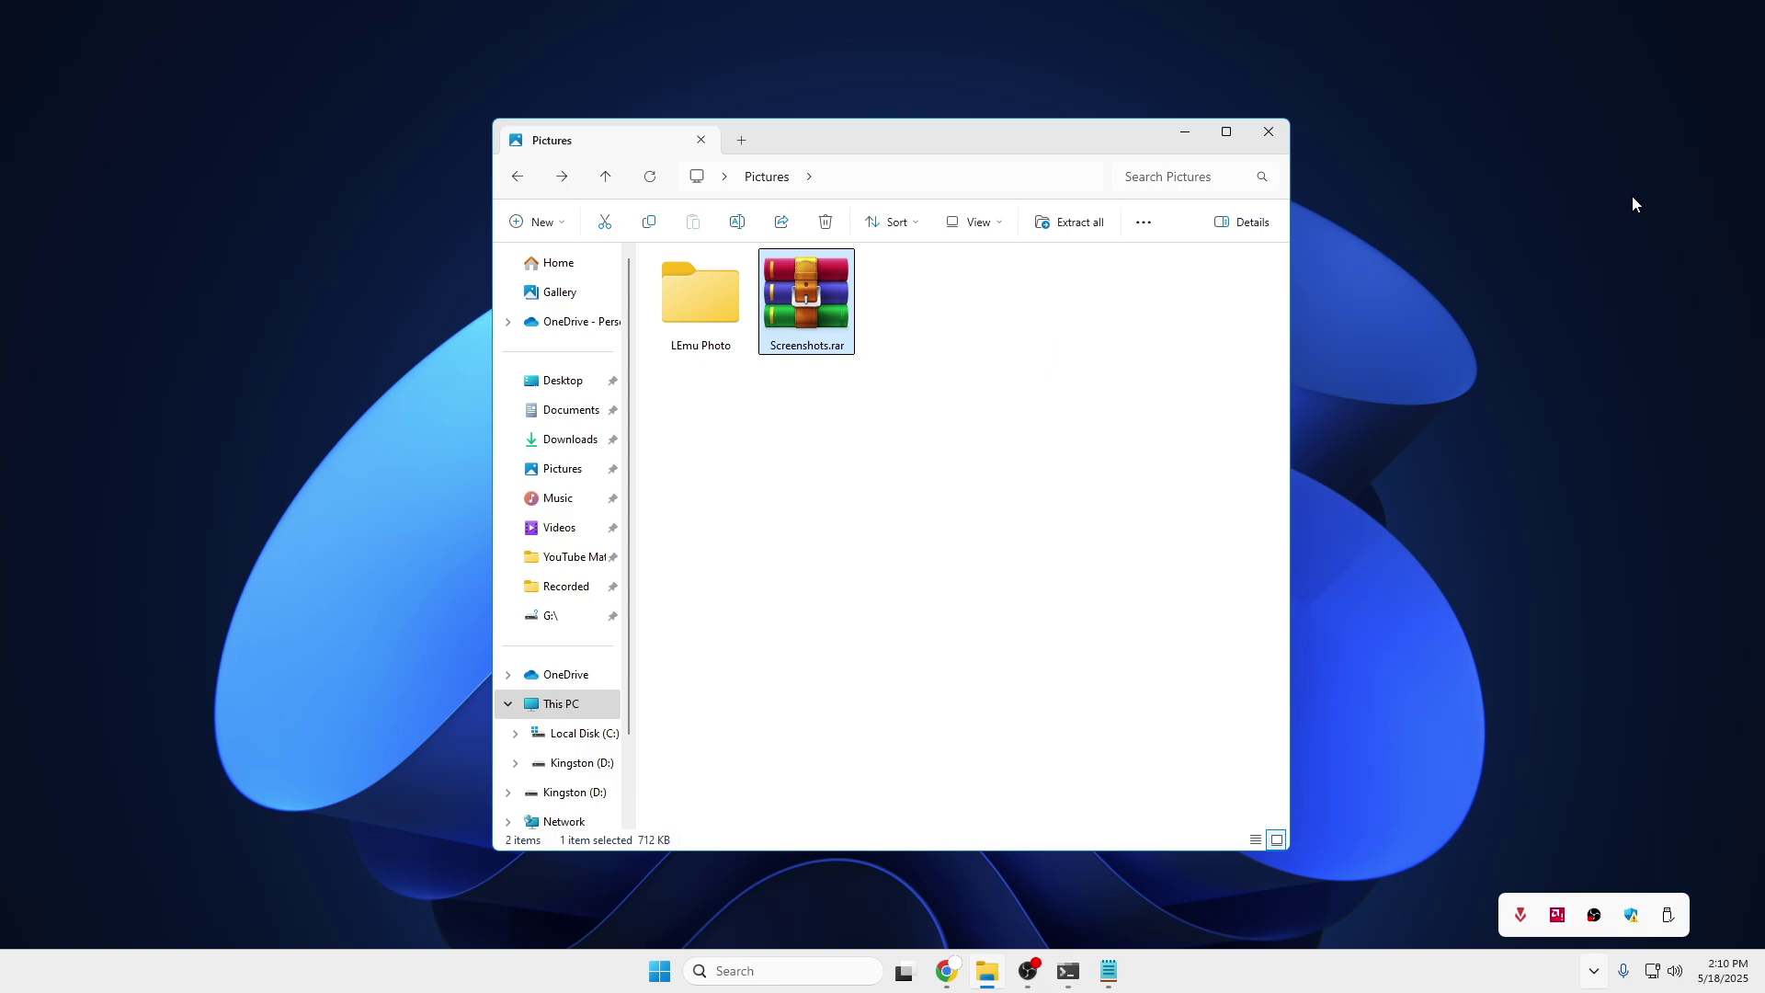